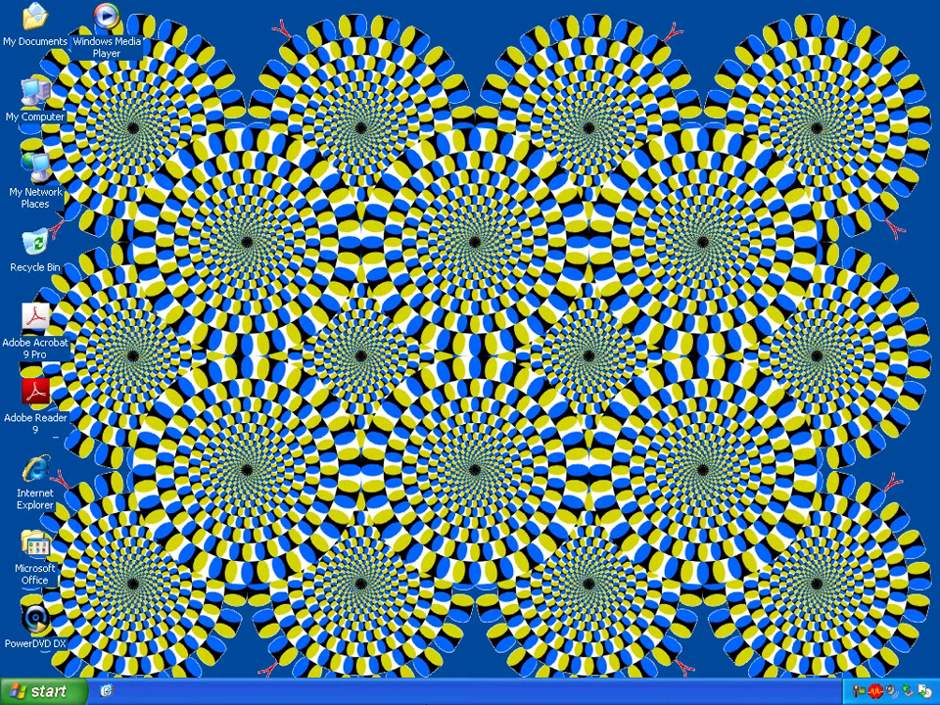
# Launch Adobe Photoshop CS4 from the Adobe Design Premium CS4 program group in the Start menu
pyautogui.click(44, 692)
pyautogui.moveTo(79, 634)
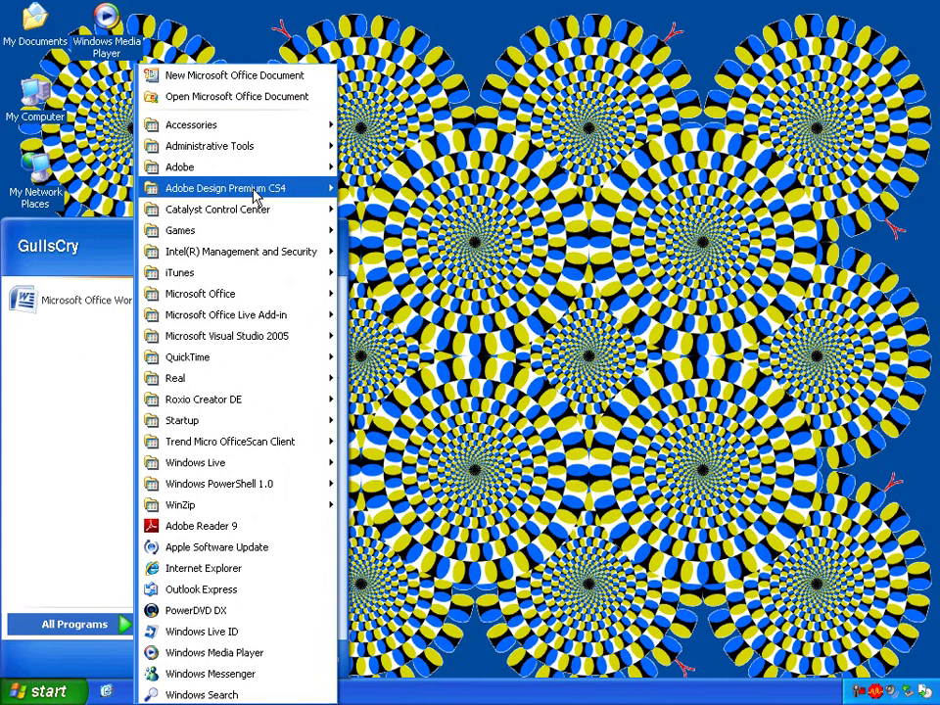
pyautogui.moveTo(284, 191)
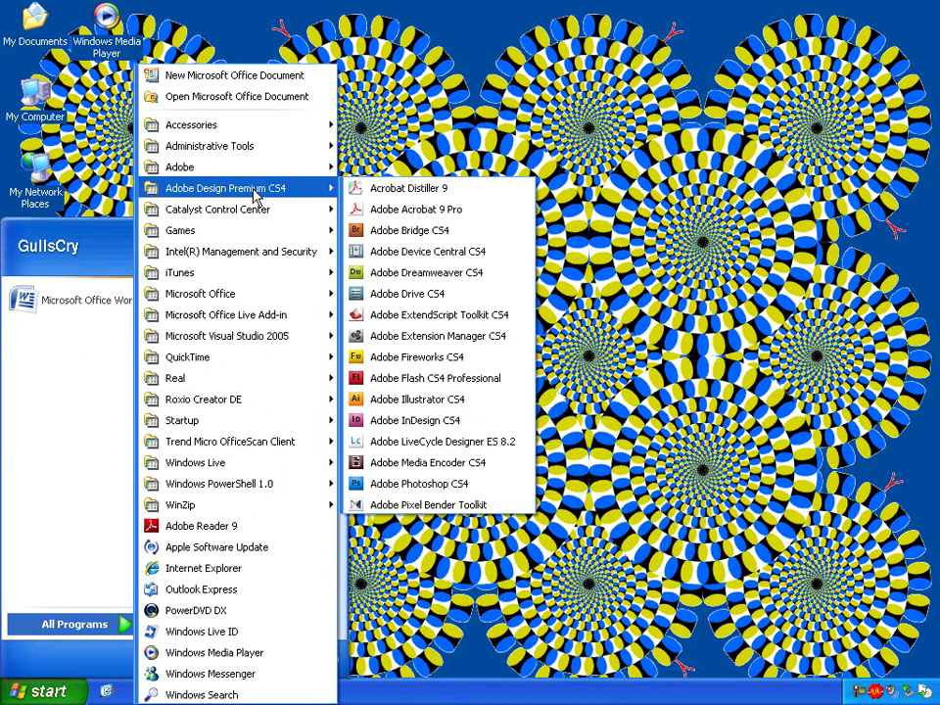
pyautogui.click(407, 482)
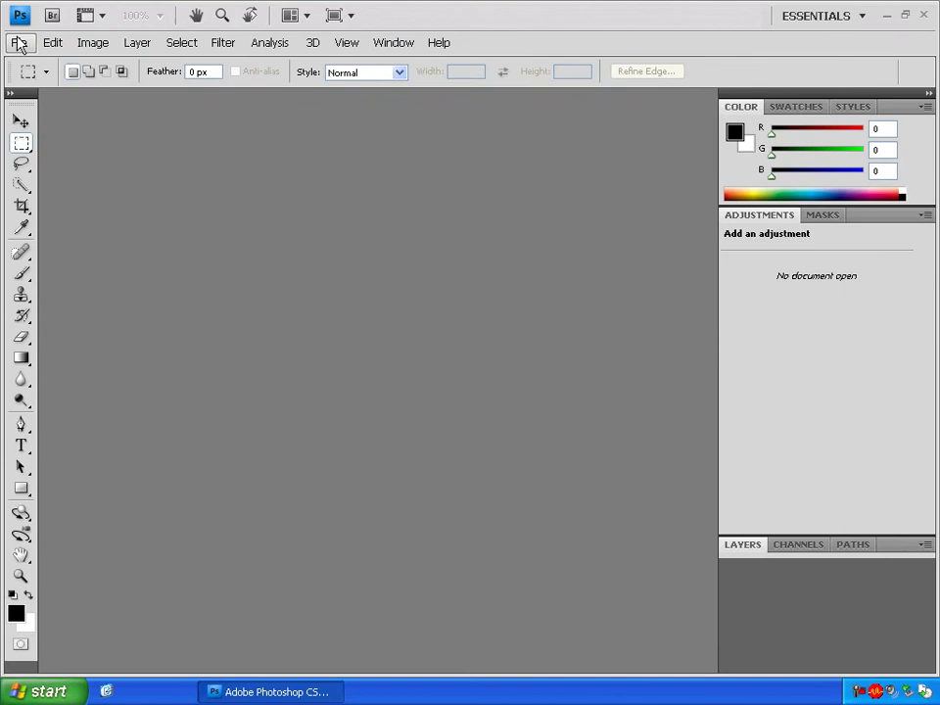
# Open Alice.tif from the Training folder on USB DISK (D:)
pyautogui.click(17, 41)
pyautogui.click(28, 78)
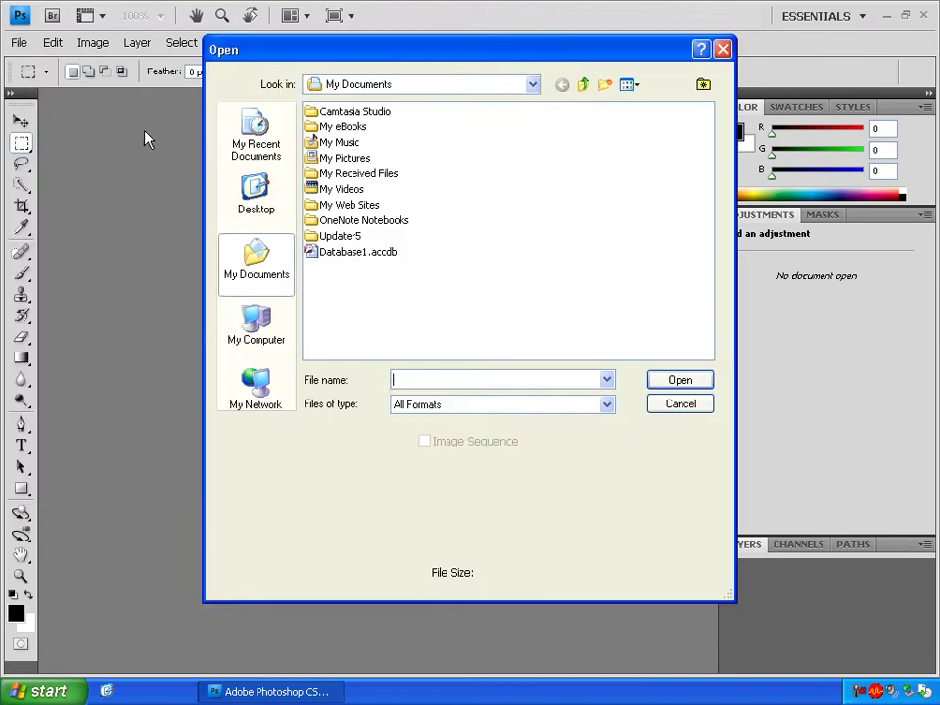
pyautogui.click(256, 325)
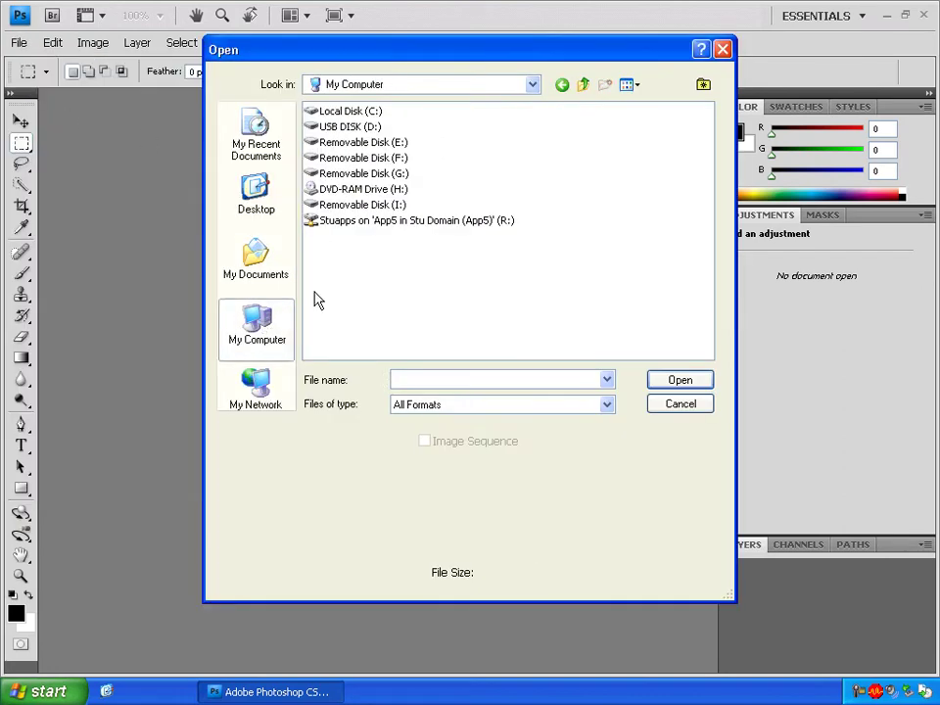
pyautogui.doubleClick(347, 127)
pyautogui.doubleClick(338, 128)
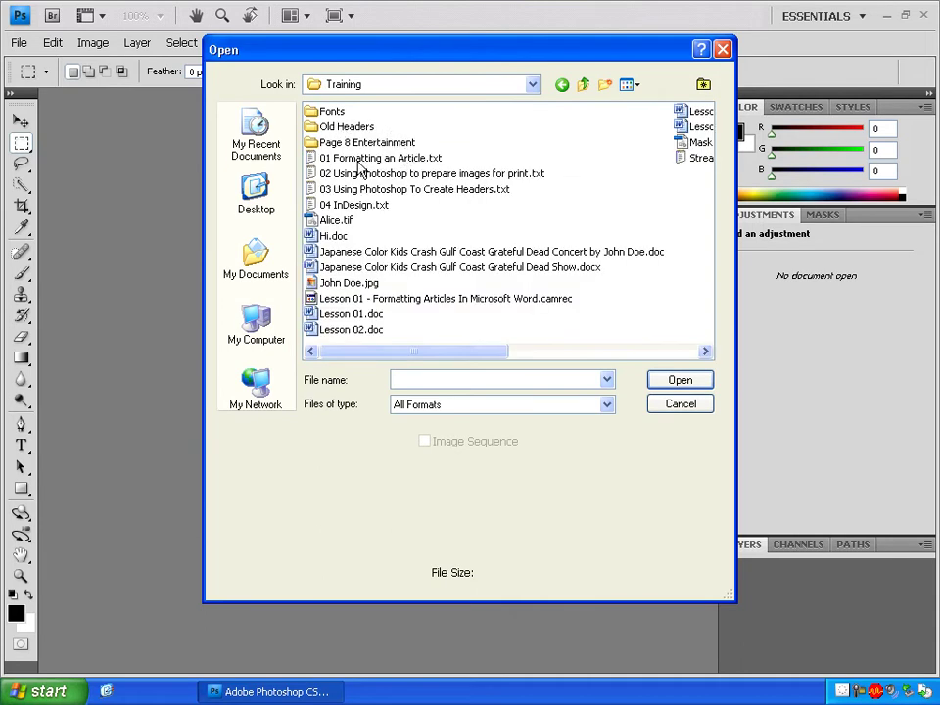
pyautogui.doubleClick(334, 223)
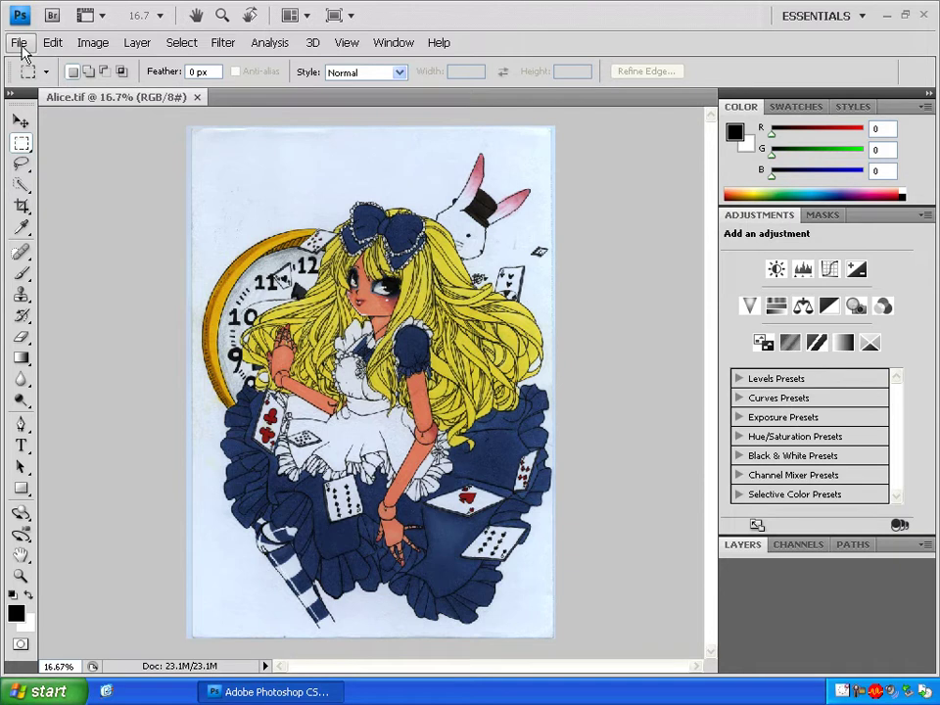
# Convert Alice.tif to 8-bit Grayscale mode, discarding its colour information
pyautogui.click(95, 49)
pyautogui.moveTo(101, 66)
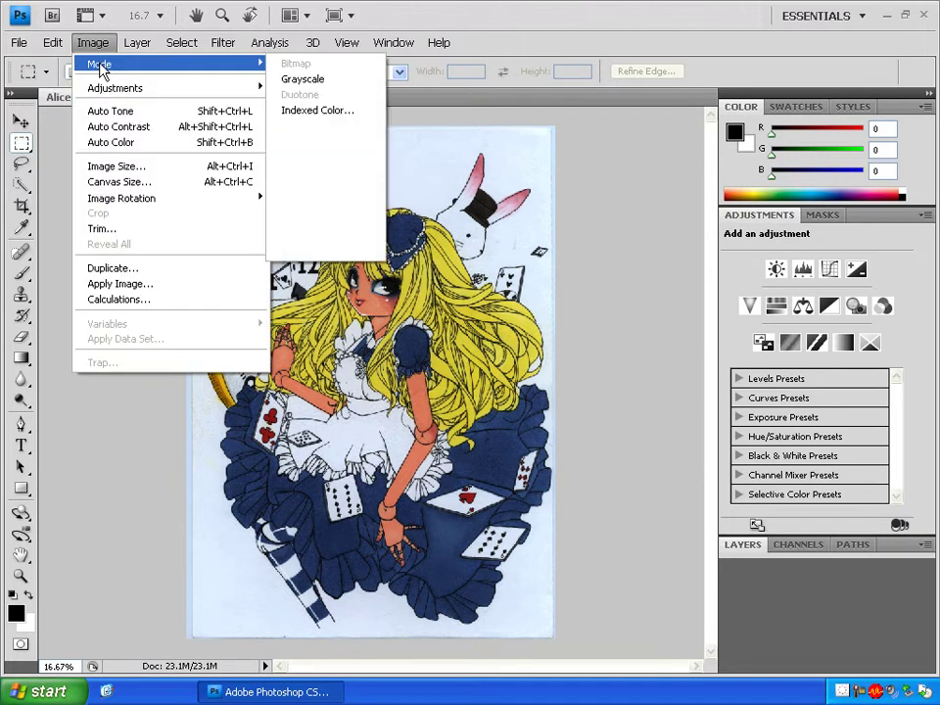
pyautogui.click(342, 81)
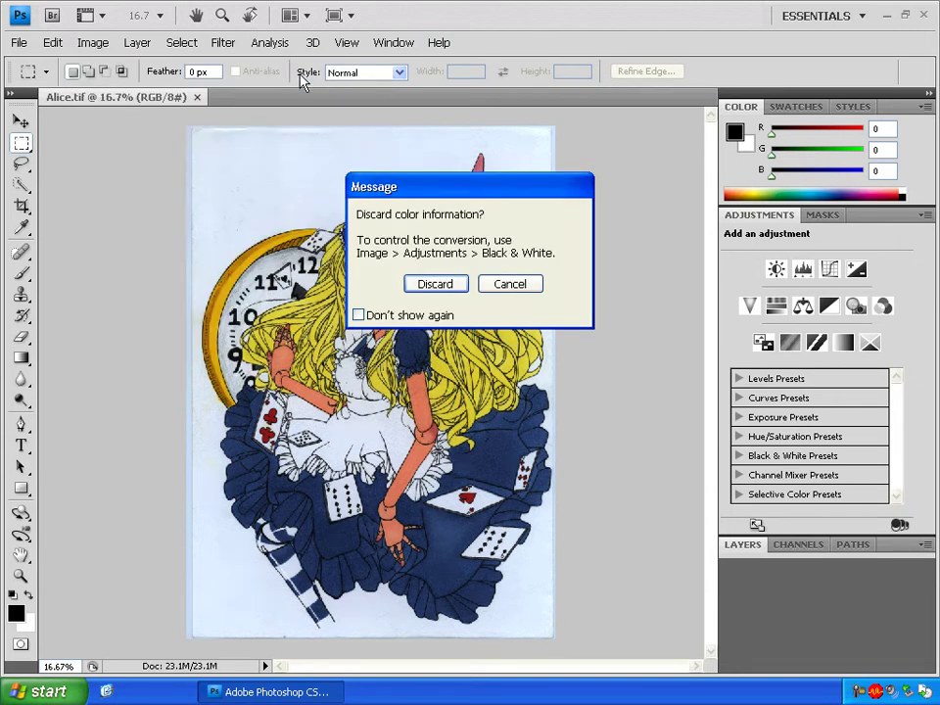
pyautogui.click(435, 284)
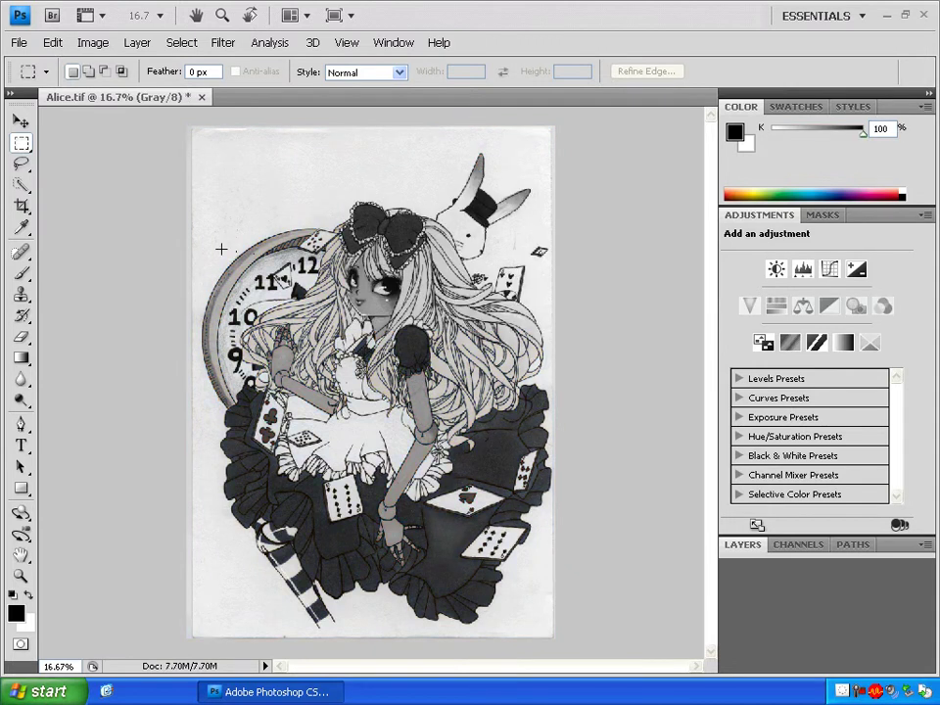
# Apply a Levels adjustment to the Alice image with a midtone input value of 1.5
pyautogui.click(98, 44)
pyautogui.moveTo(119, 92)
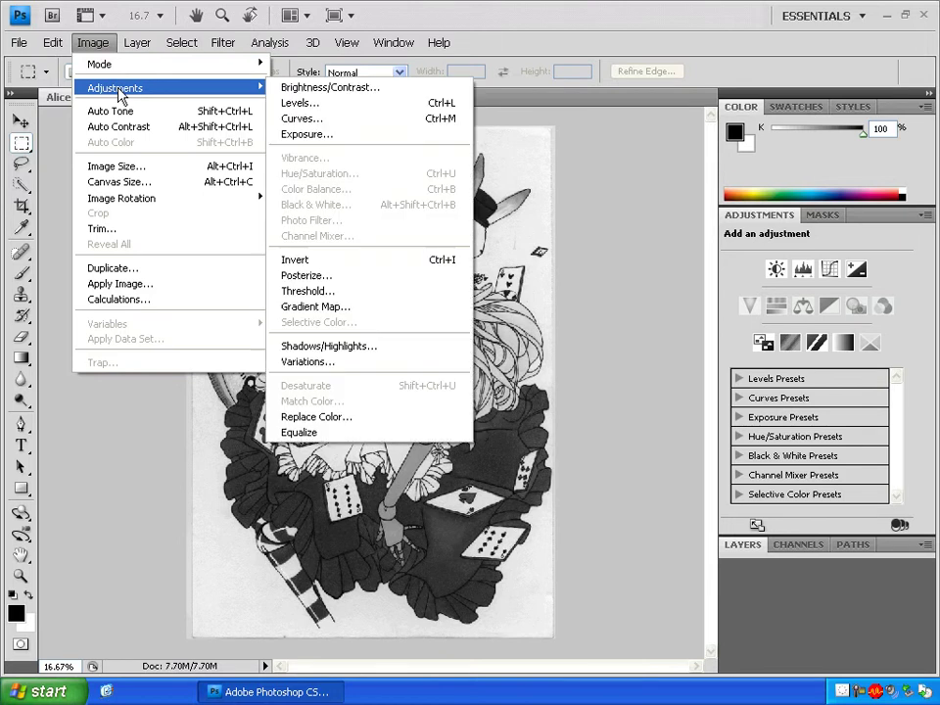
pyautogui.click(300, 102)
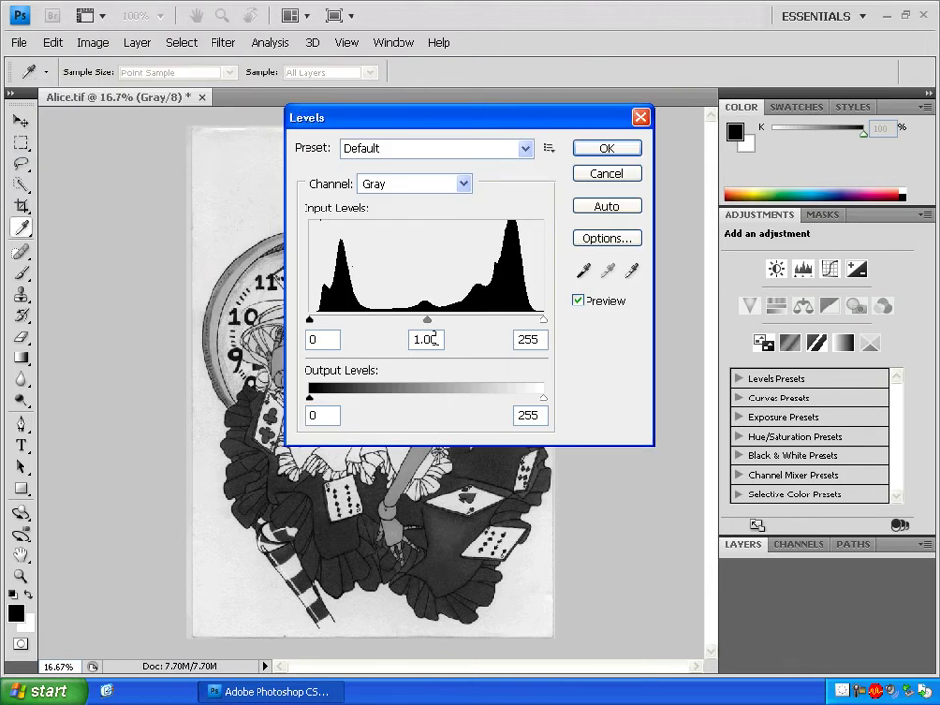
pyautogui.moveTo(438, 125); pyautogui.dragTo(722, 140)
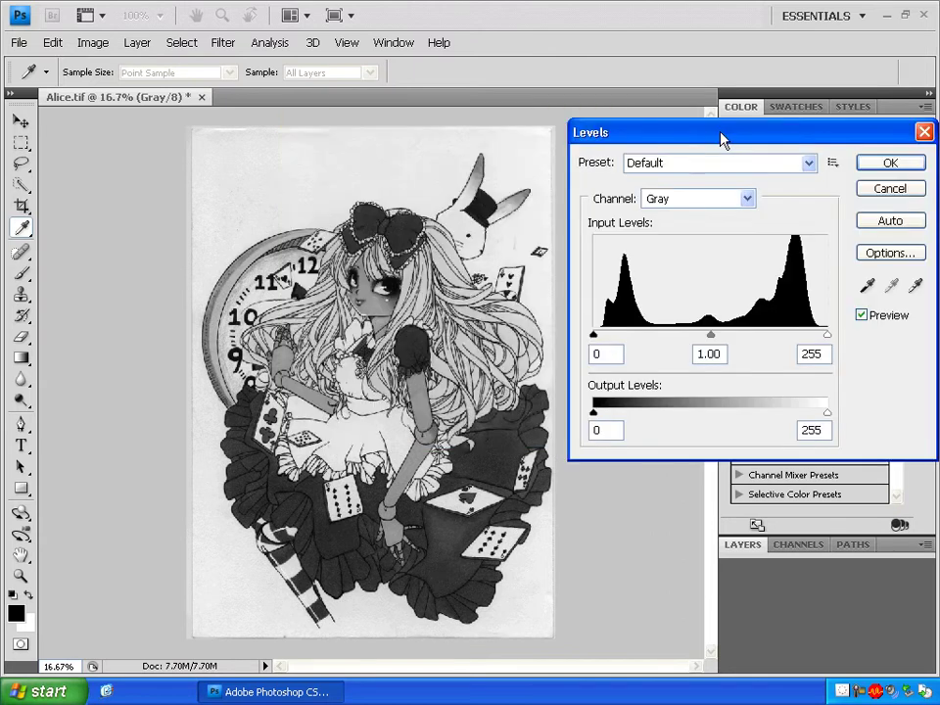
pyautogui.press('BackSpace')
pyautogui.press('BackSpace')
pyautogui.write('5')
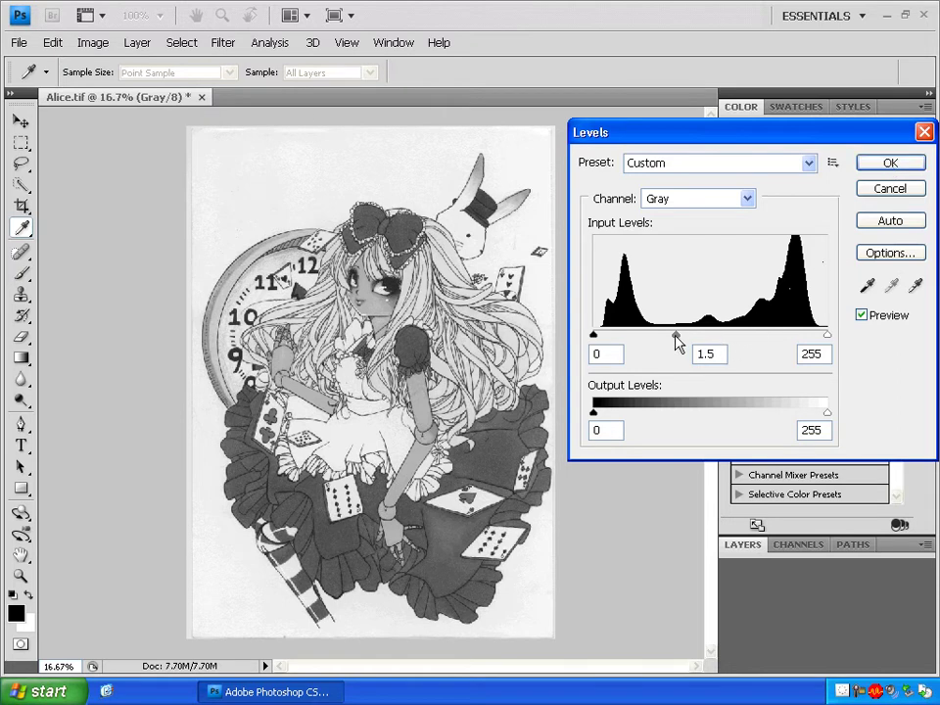
pyautogui.moveTo(676, 336); pyautogui.dragTo(707, 335)
pyautogui.click(722, 353)
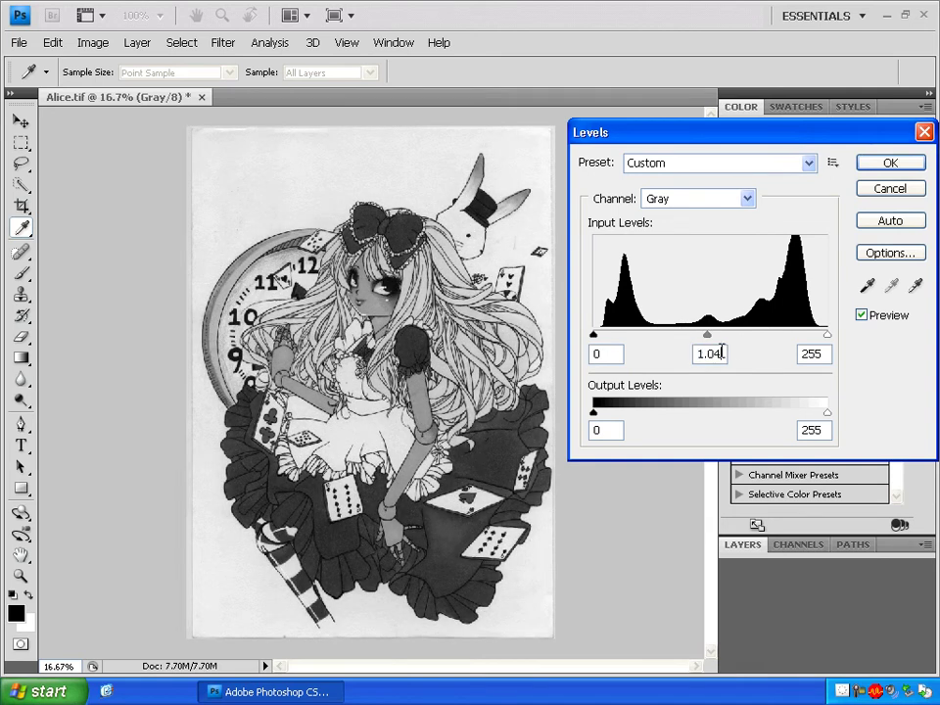
pyautogui.press('BackSpace')
pyautogui.press('BackSpace')
pyautogui.write('5')
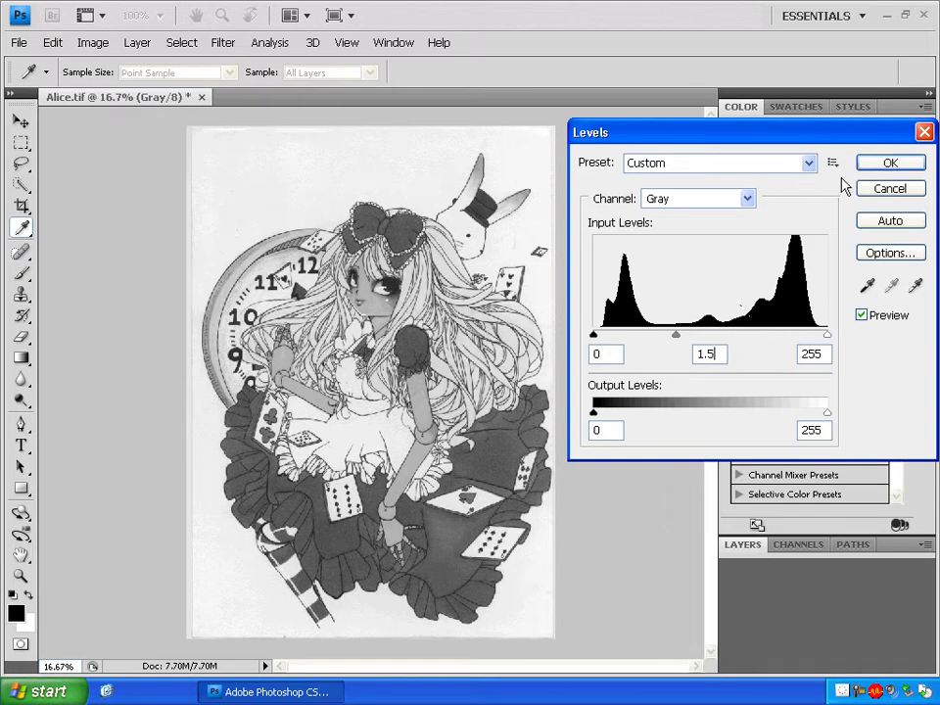
pyautogui.click(890, 163)
pyautogui.press('m')
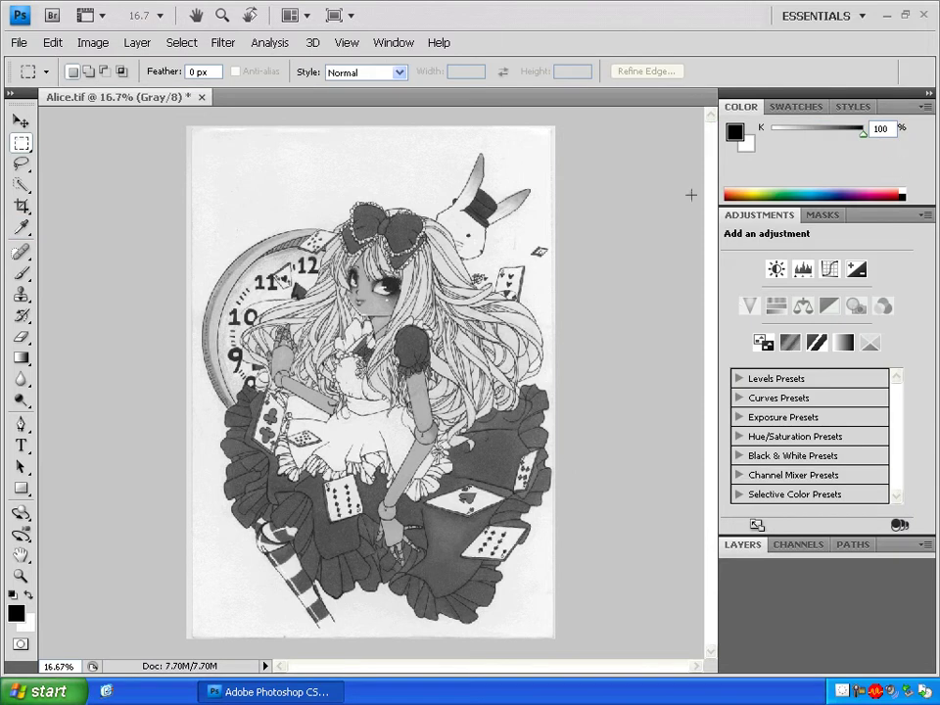
# Save the image as 'Alice Grayscale.tif' in Training with NONE TIFF compression
pyautogui.click(18, 42)
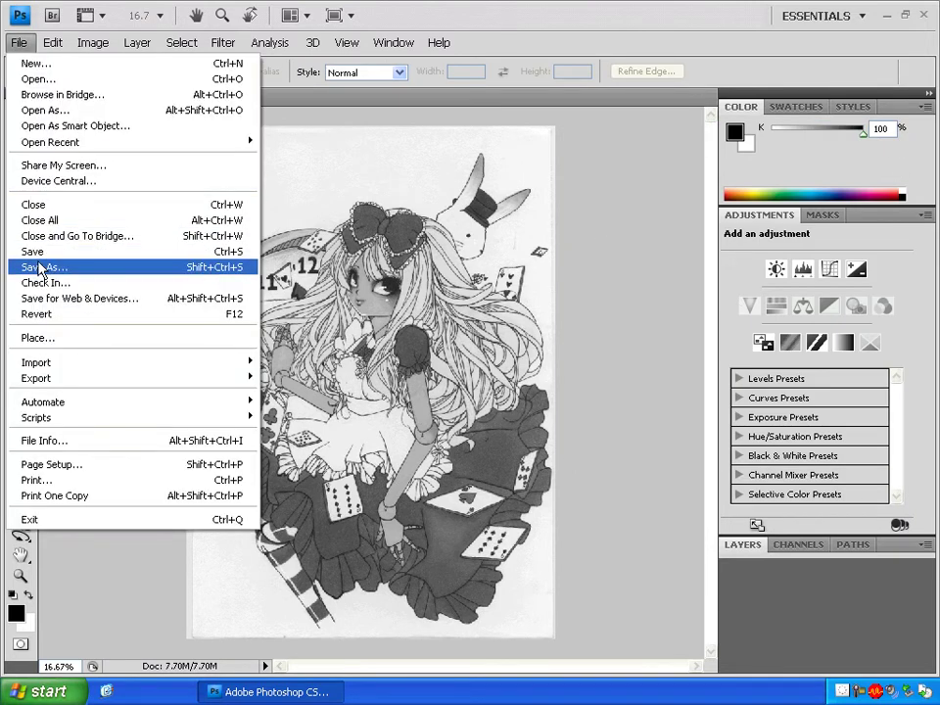
pyautogui.click(44, 267)
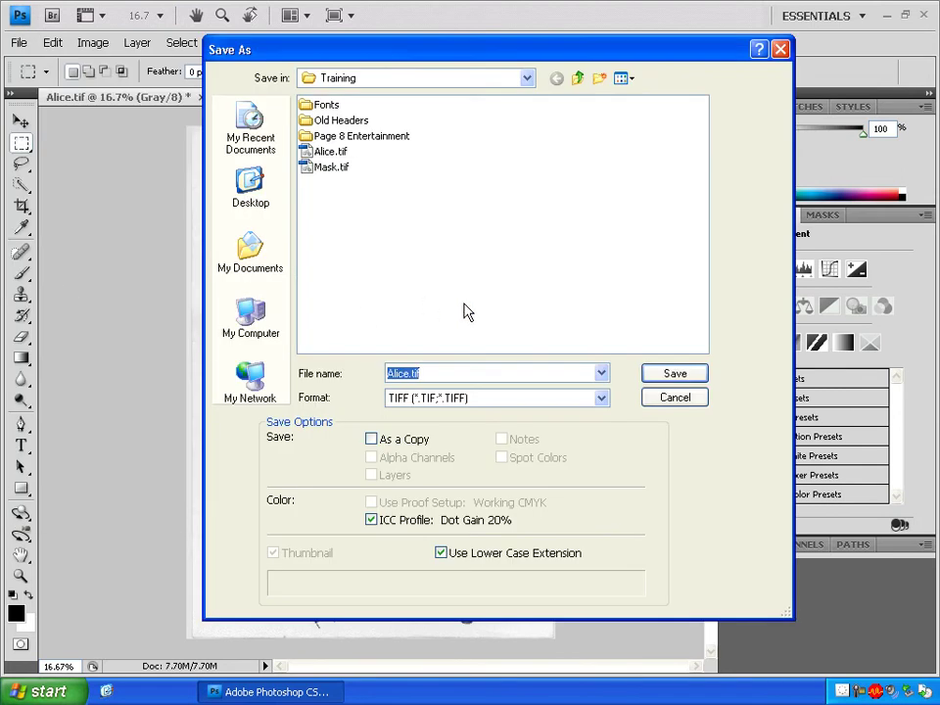
pyautogui.click(688, 373)
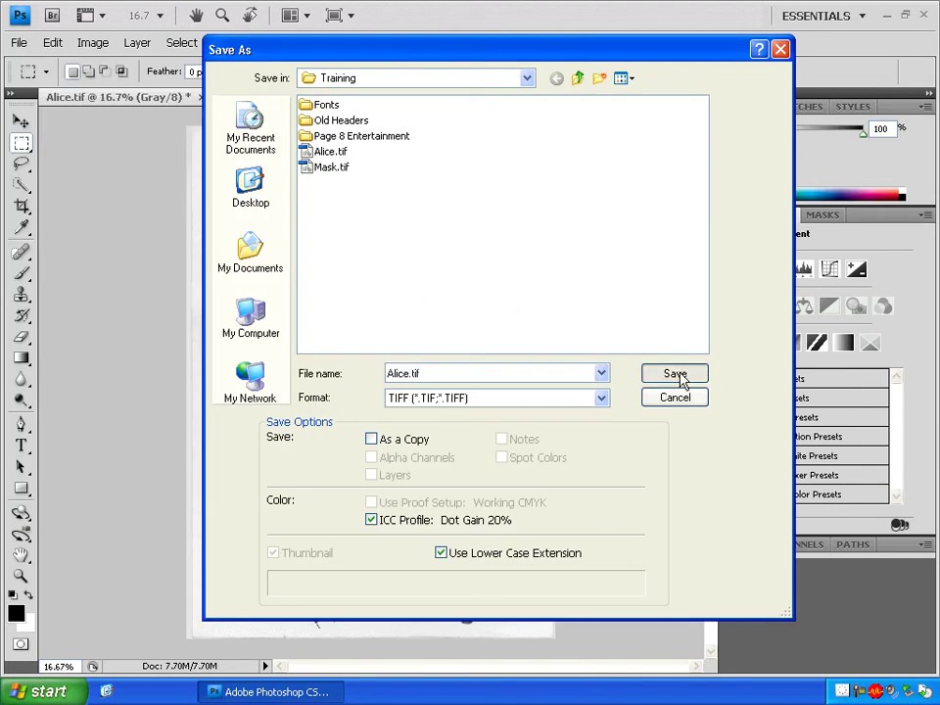
pyautogui.doubleClick(403, 372)
pyautogui.click(411, 373)
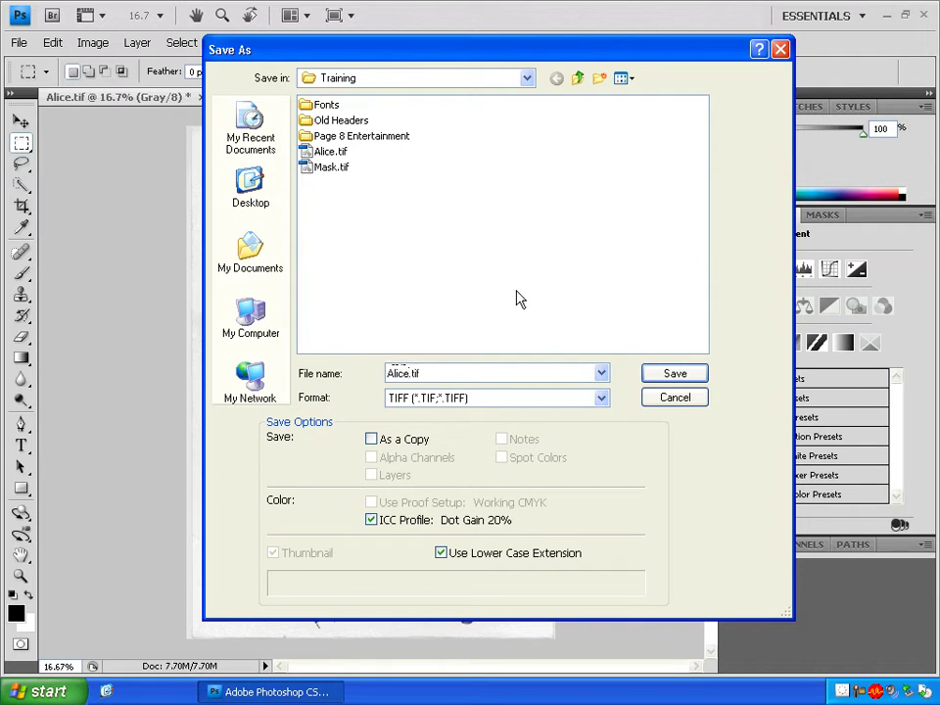
pyautogui.write('Grayscale')
pyautogui.click(673, 376)
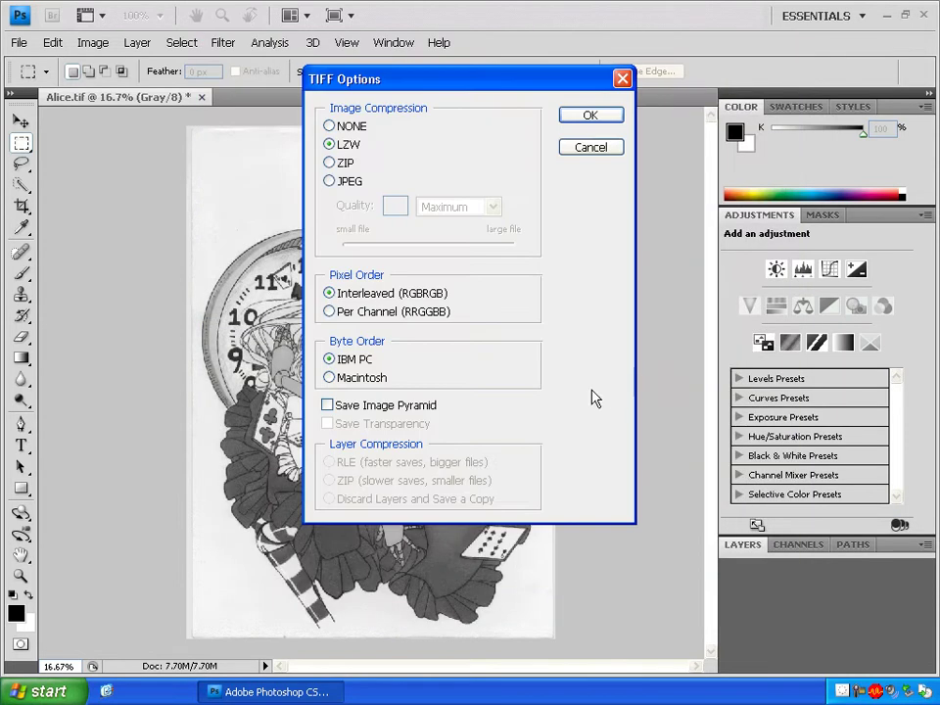
pyautogui.click(352, 128)
pyautogui.click(590, 116)
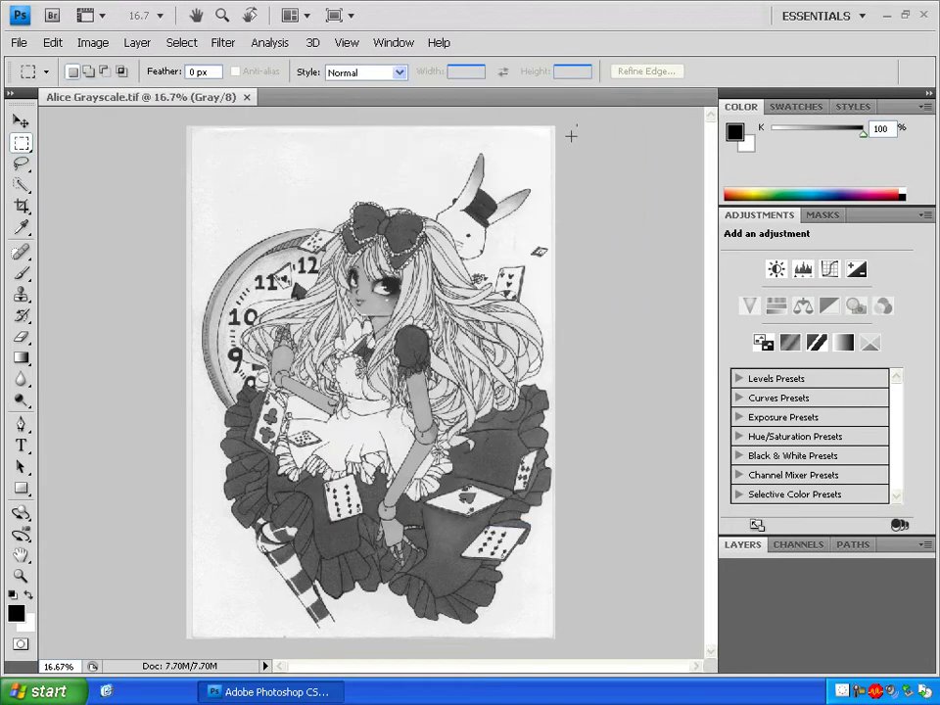
# Open the illustration Mask.tif from the Training folder
pyautogui.click(19, 43)
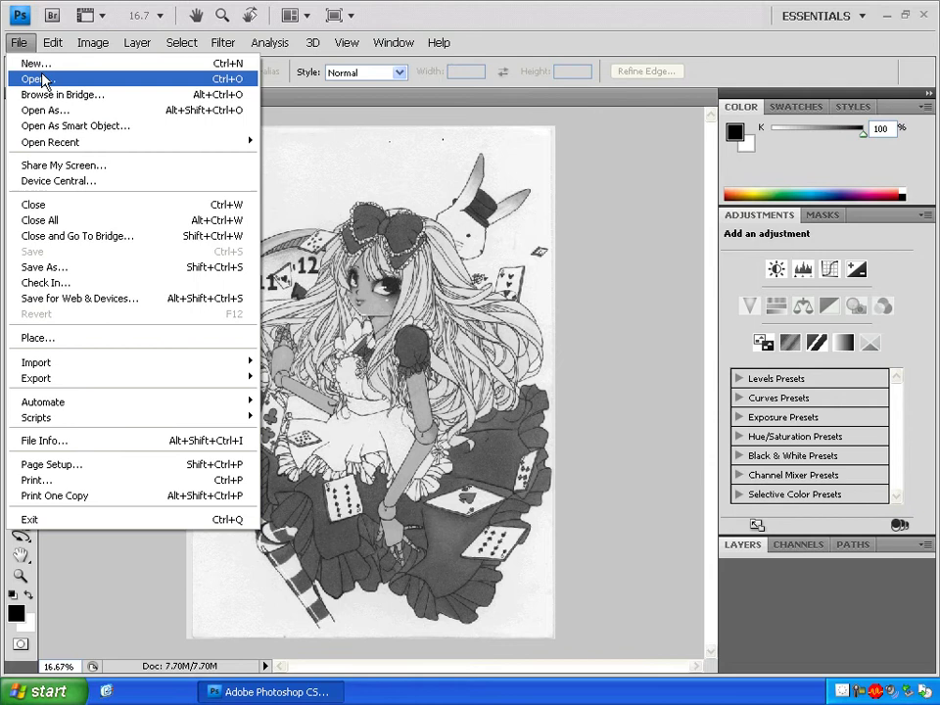
pyautogui.click(37, 78)
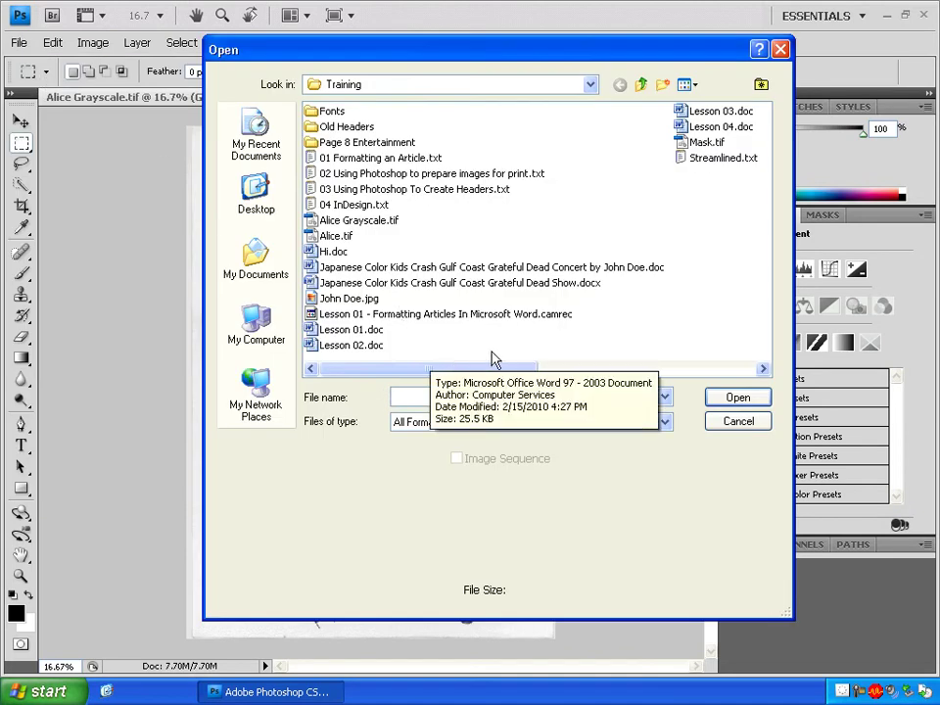
pyautogui.doubleClick(707, 142)
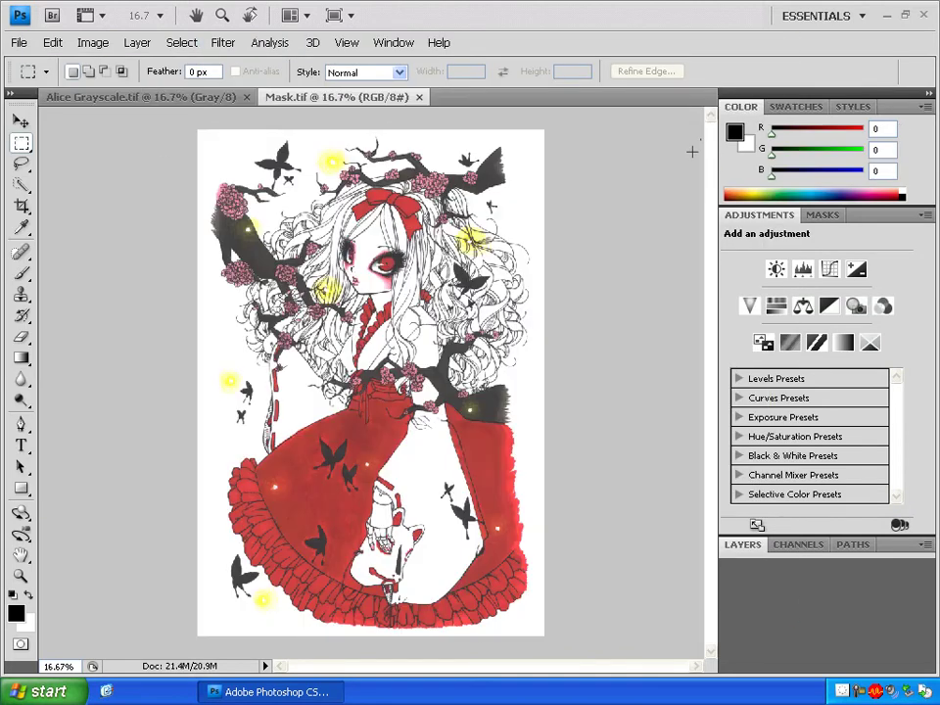
# Convert Mask.tif to Grayscale mode, discarding its colour information
pyautogui.click(91, 43)
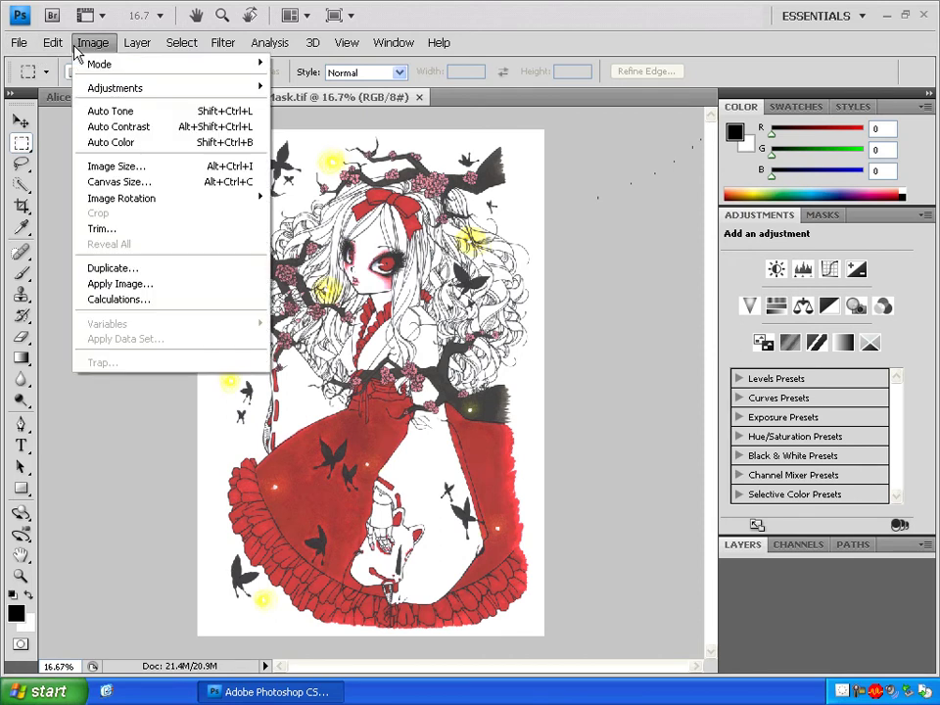
pyautogui.moveTo(137, 64)
pyautogui.click(303, 80)
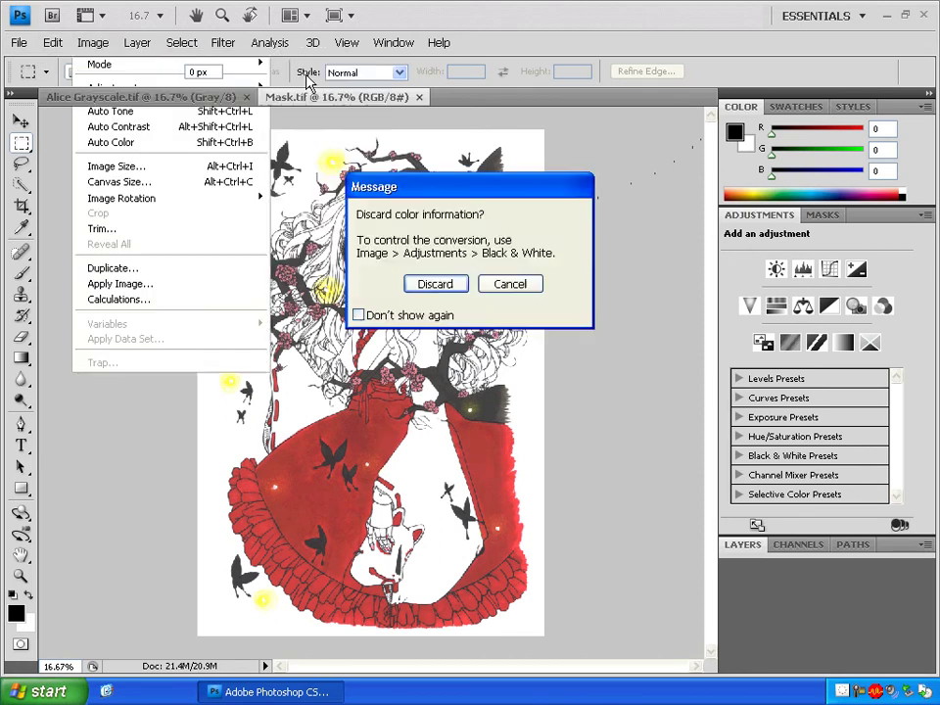
pyautogui.click(436, 284)
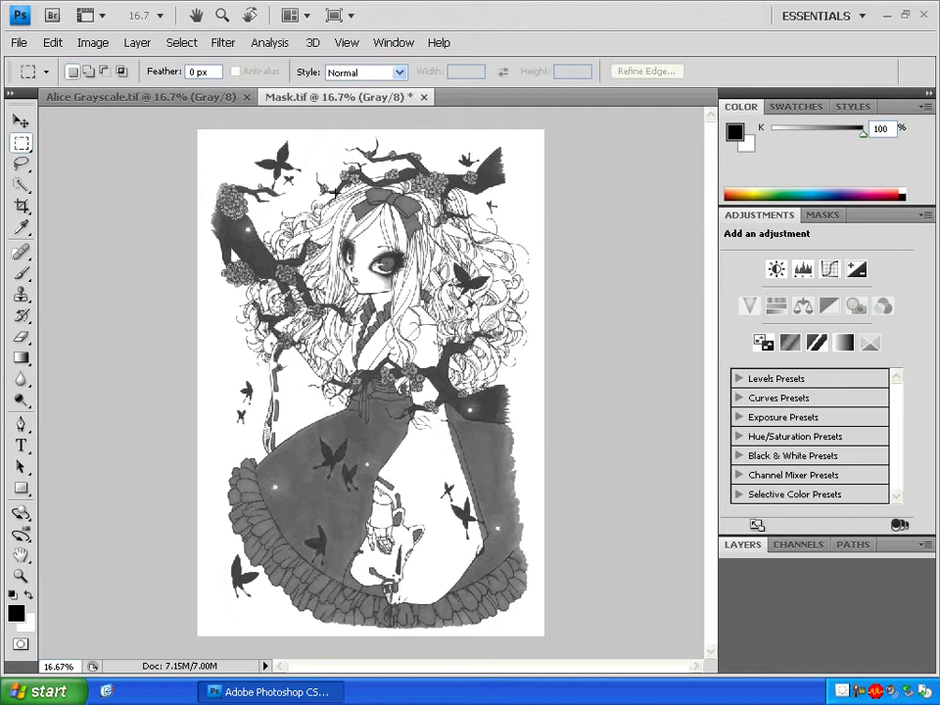
# Open Levels on Mask.tif and drag the midtone slider to lighten the image
pyautogui.click(98, 46)
pyautogui.moveTo(106, 89)
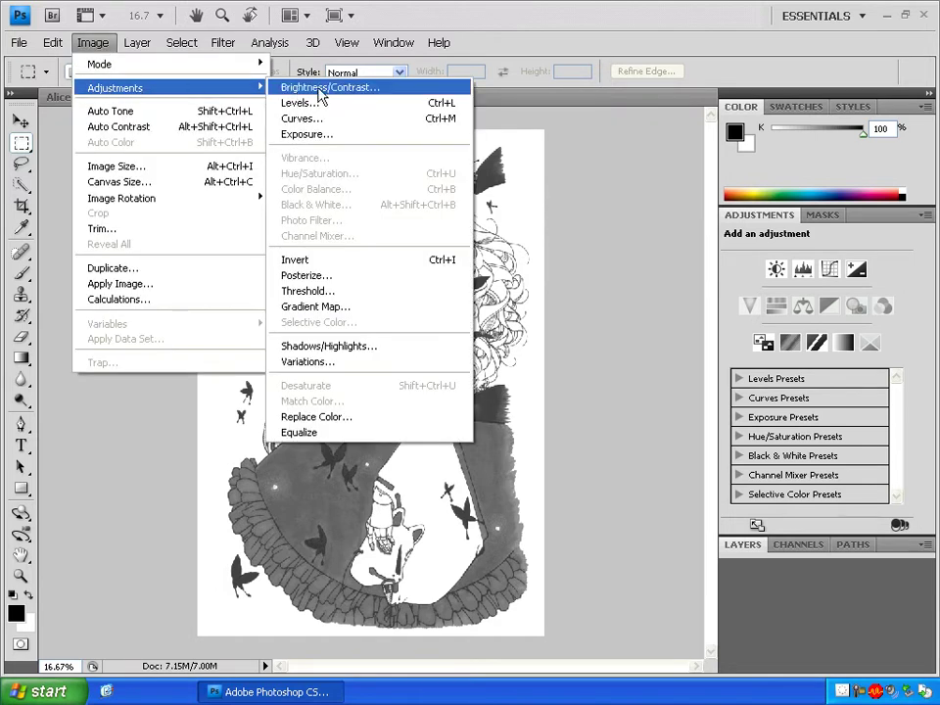
pyautogui.click(350, 100)
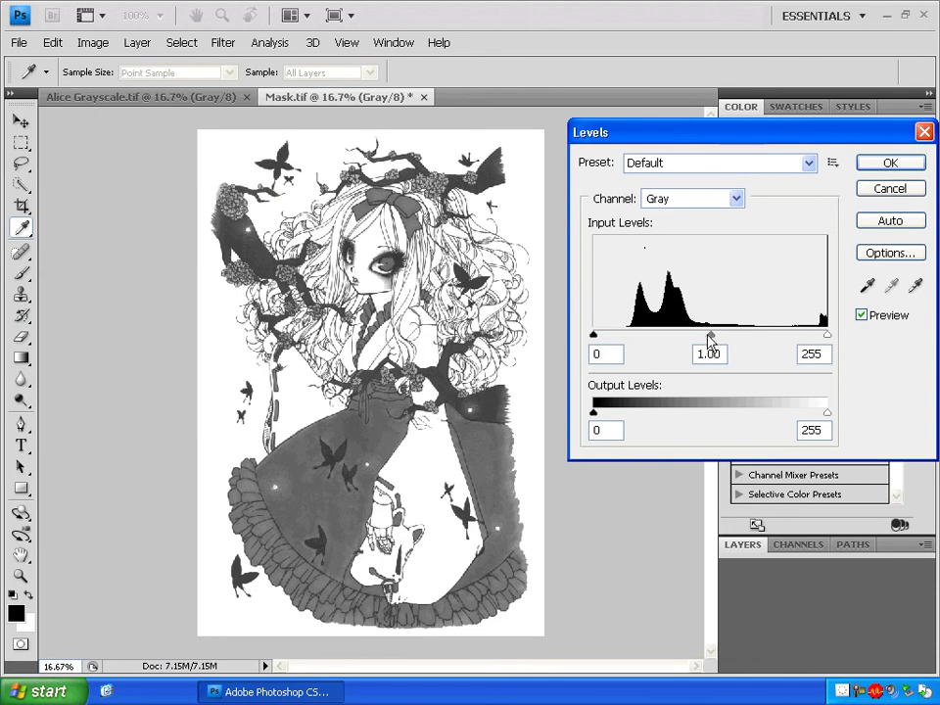
pyautogui.moveTo(711, 335); pyautogui.dragTo(689, 336)
# Type several trial midtone gamma values, ending with 1.1 in the Levels preview
pyautogui.doubleClick(710, 354)
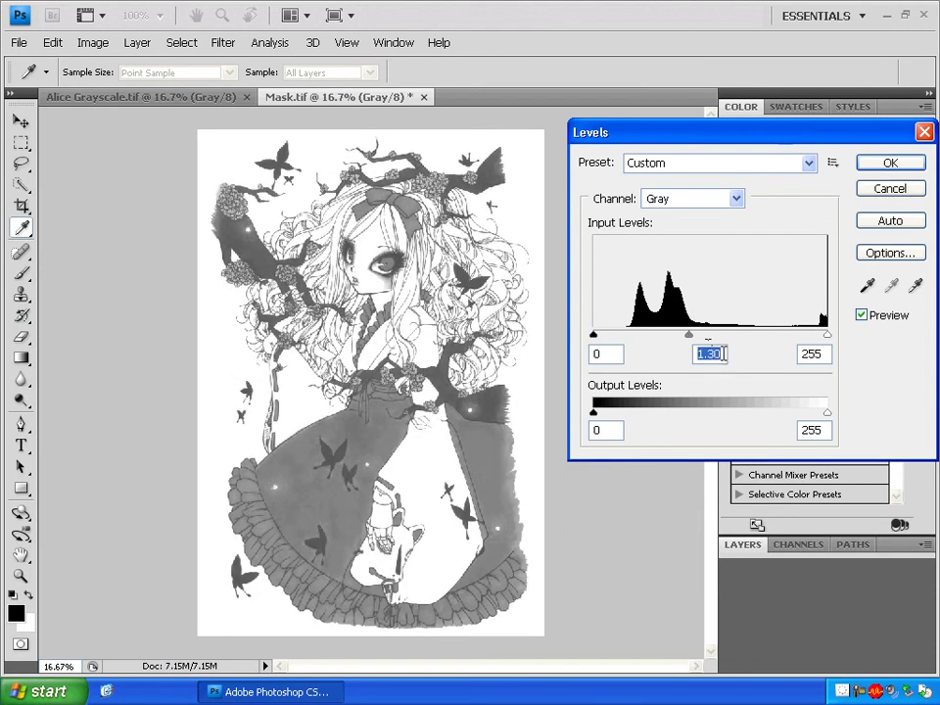
pyautogui.write('1.30')
pyautogui.press('BackSpace')
pyautogui.press('BackSpace')
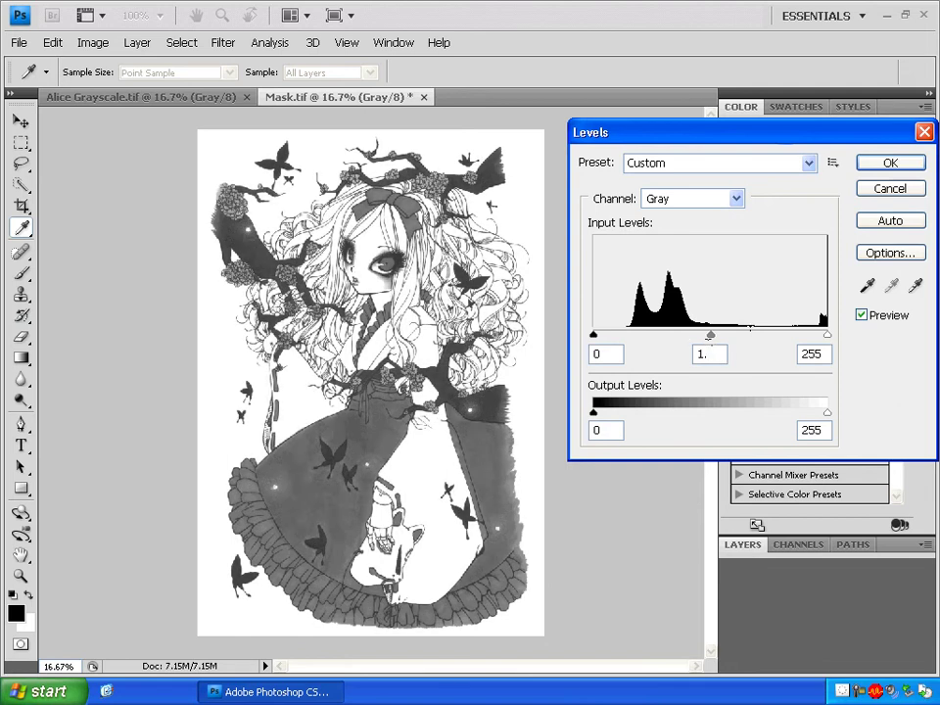
pyautogui.write('1')
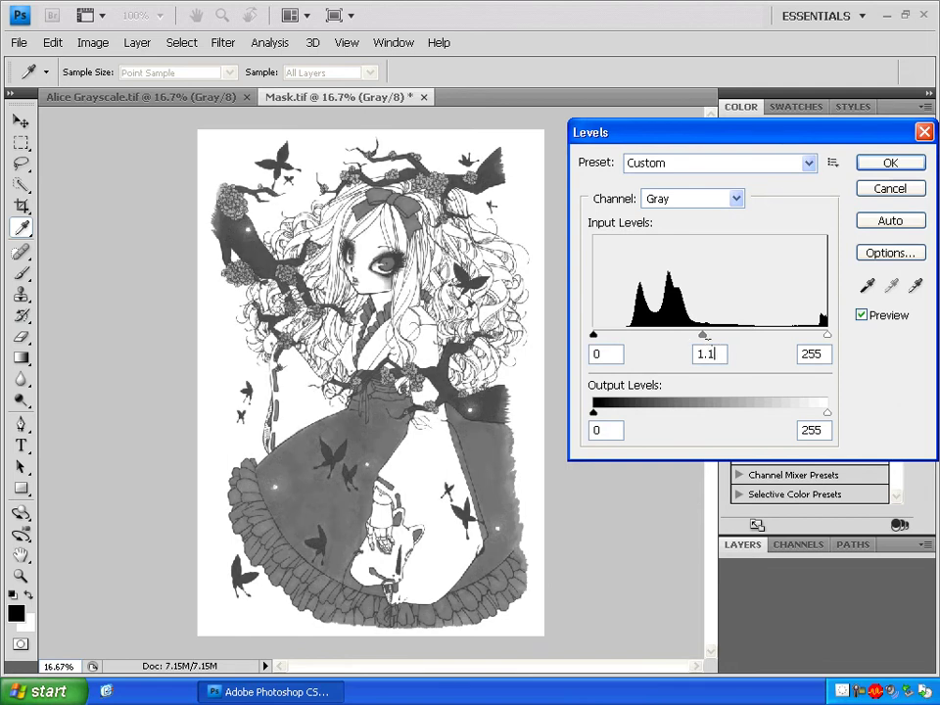
pyautogui.press('BackSpace')
pyautogui.write('5')
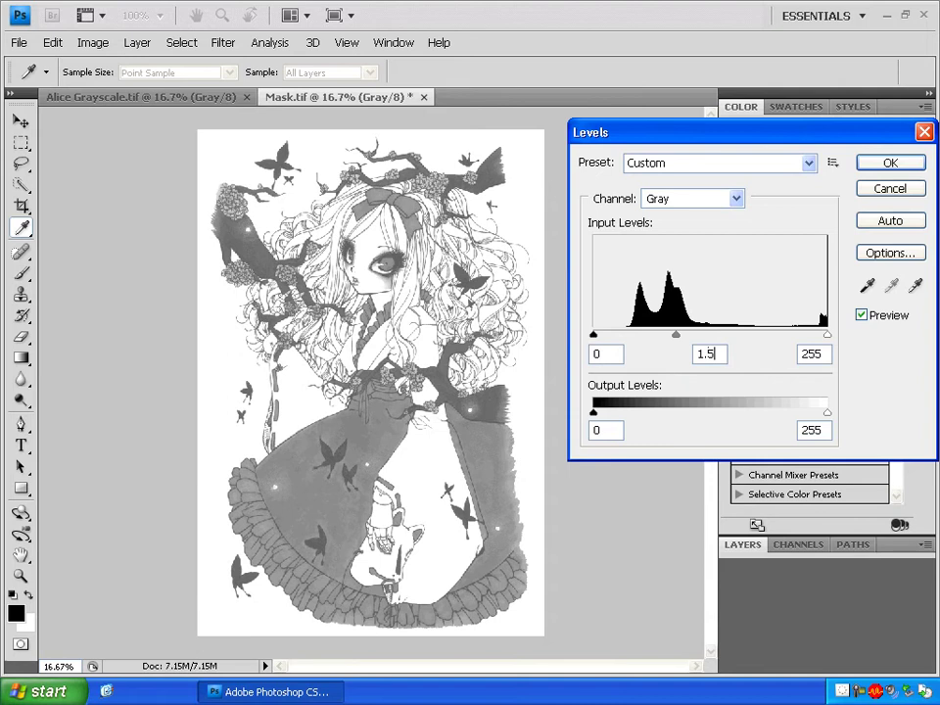
pyautogui.press('BackSpace')
pyautogui.write('1')
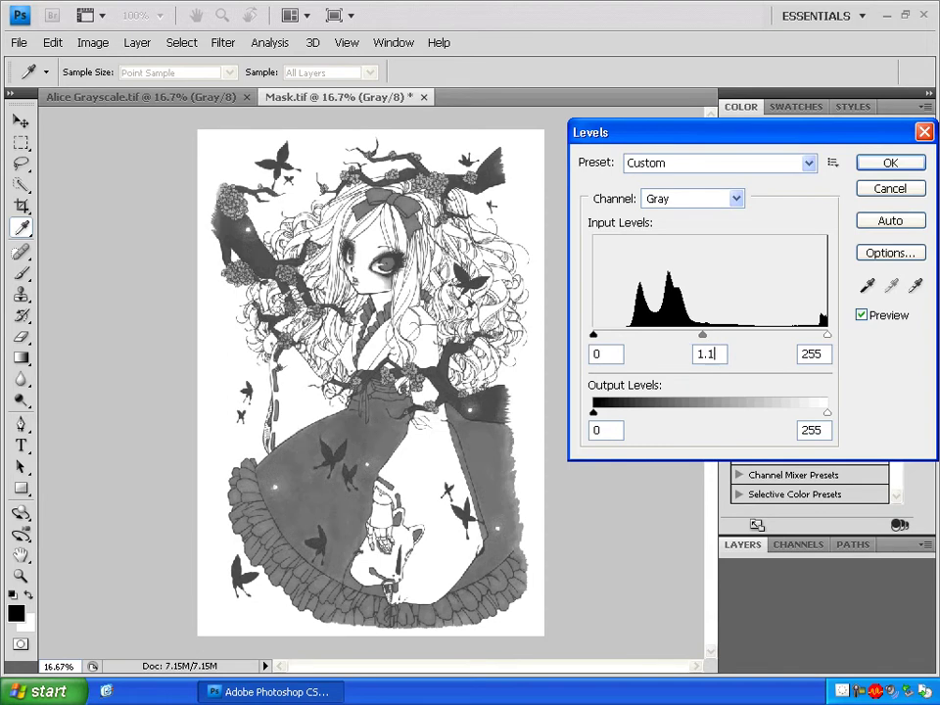
pyautogui.press('BackSpace')
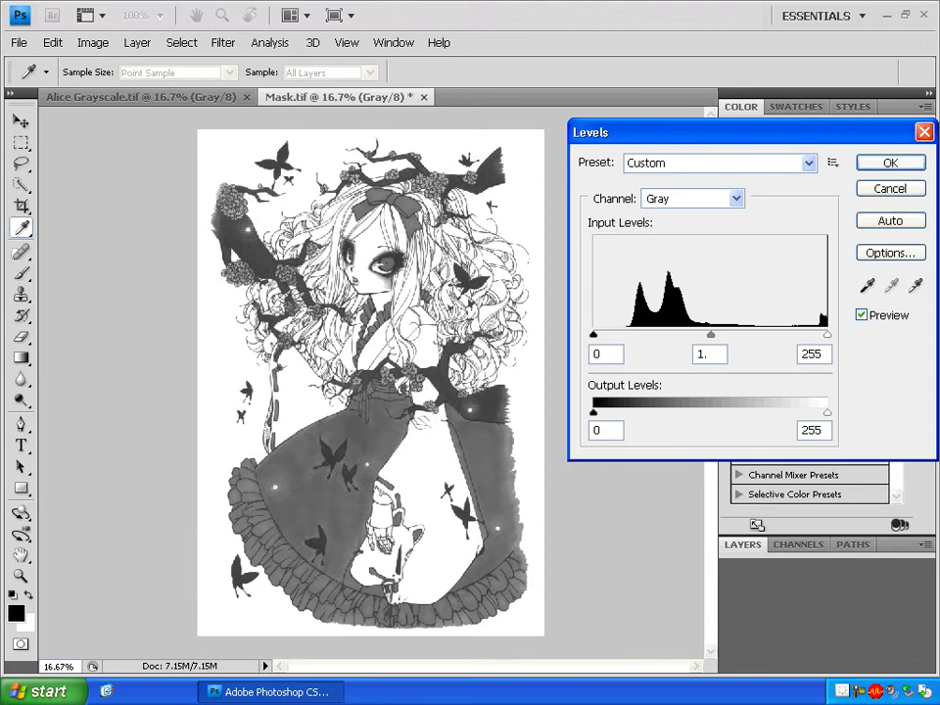
pyautogui.write('2')
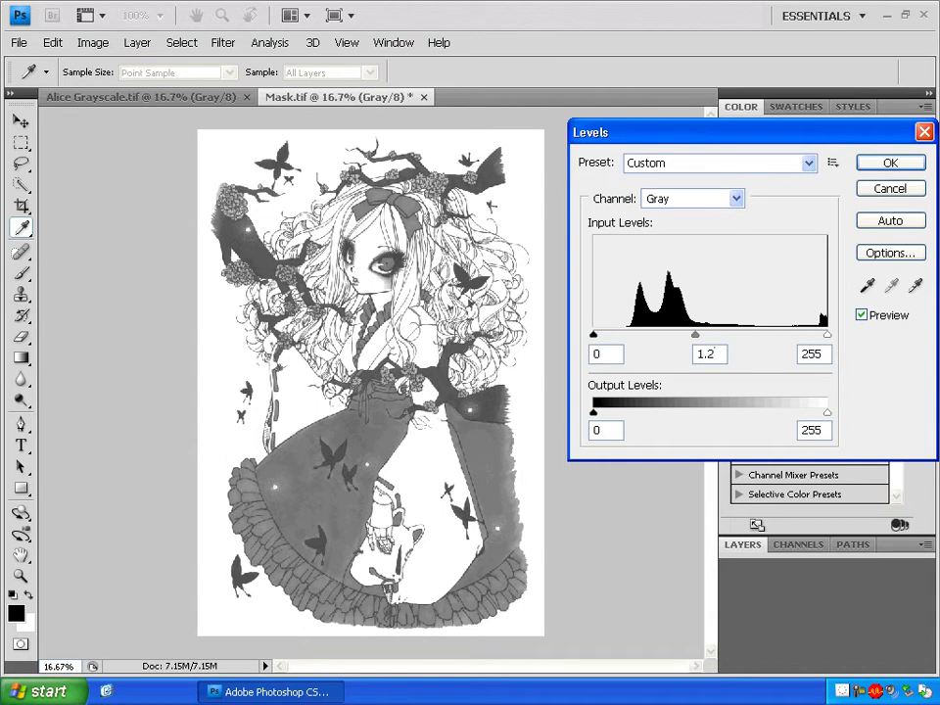
pyautogui.press('BackSpace')
pyautogui.write('1')
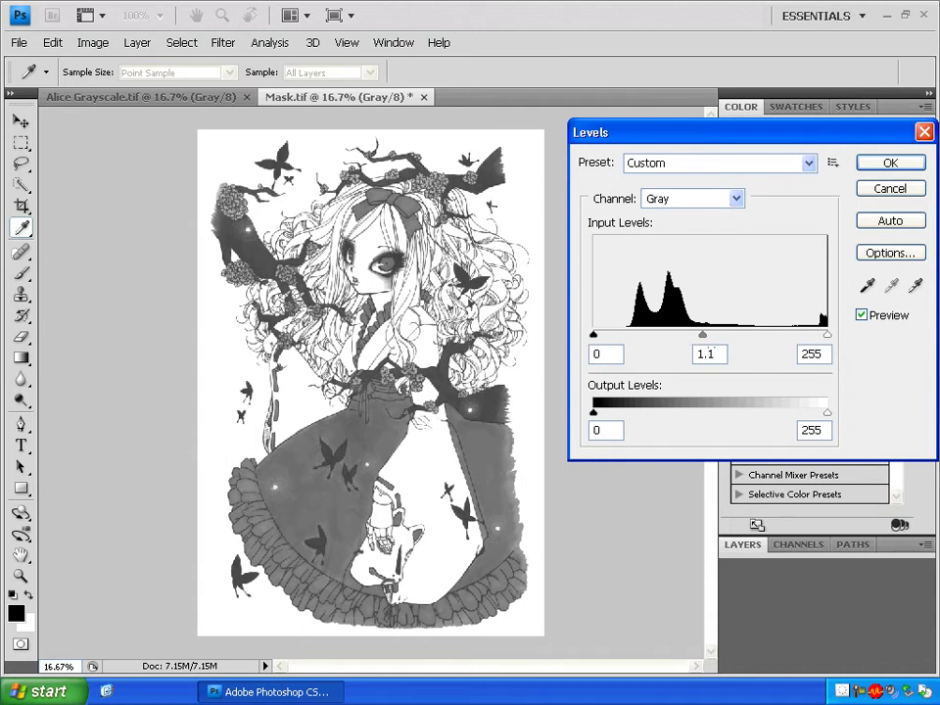
# Apply the Levels change and save as 'Mask Grayscale.tif' with NONE TIFF compression
pyautogui.click(887, 164)
pyautogui.press('m')
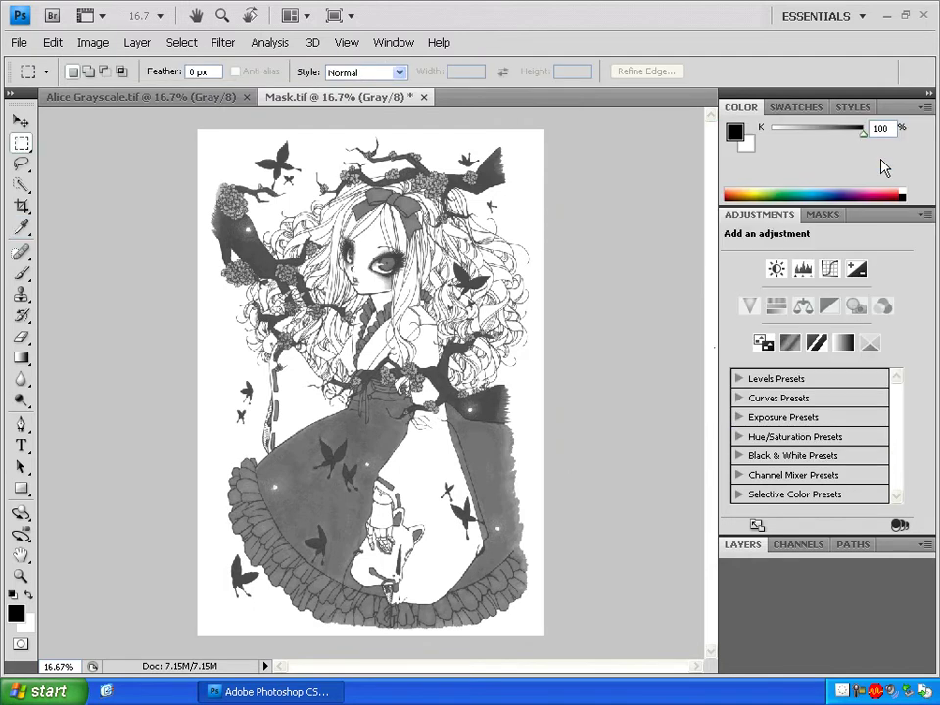
pyautogui.click(19, 43)
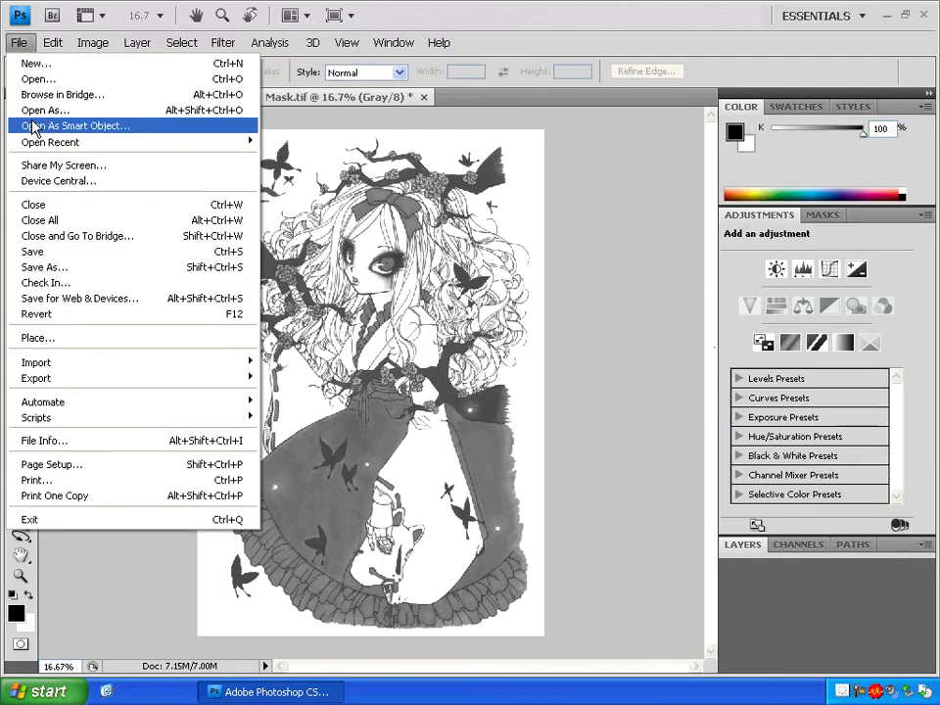
pyautogui.click(57, 267)
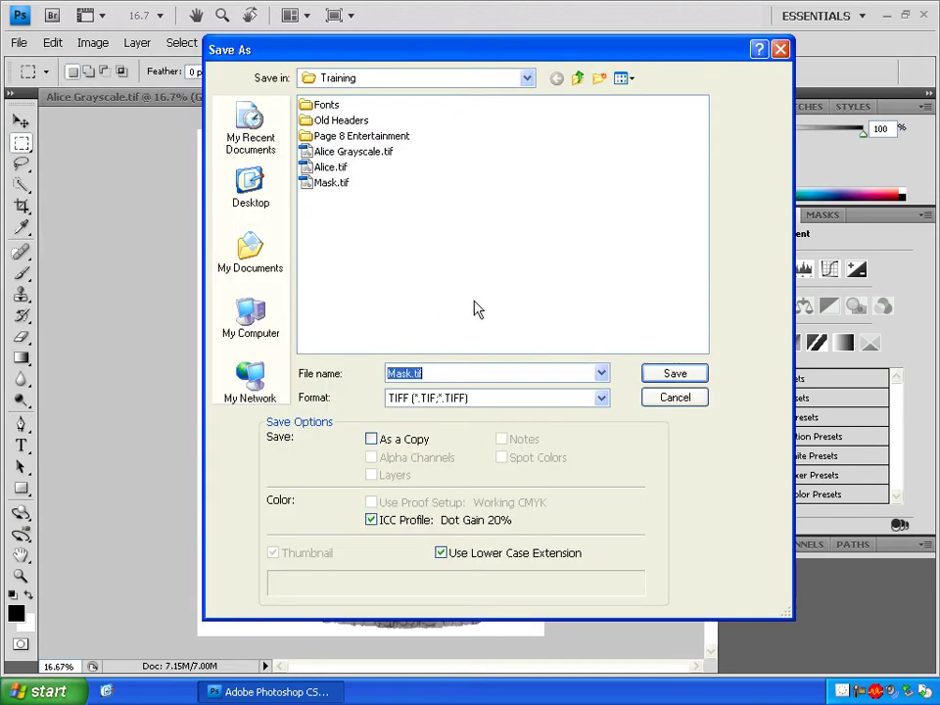
pyautogui.click(408, 374)
pyautogui.write('Grayscale')
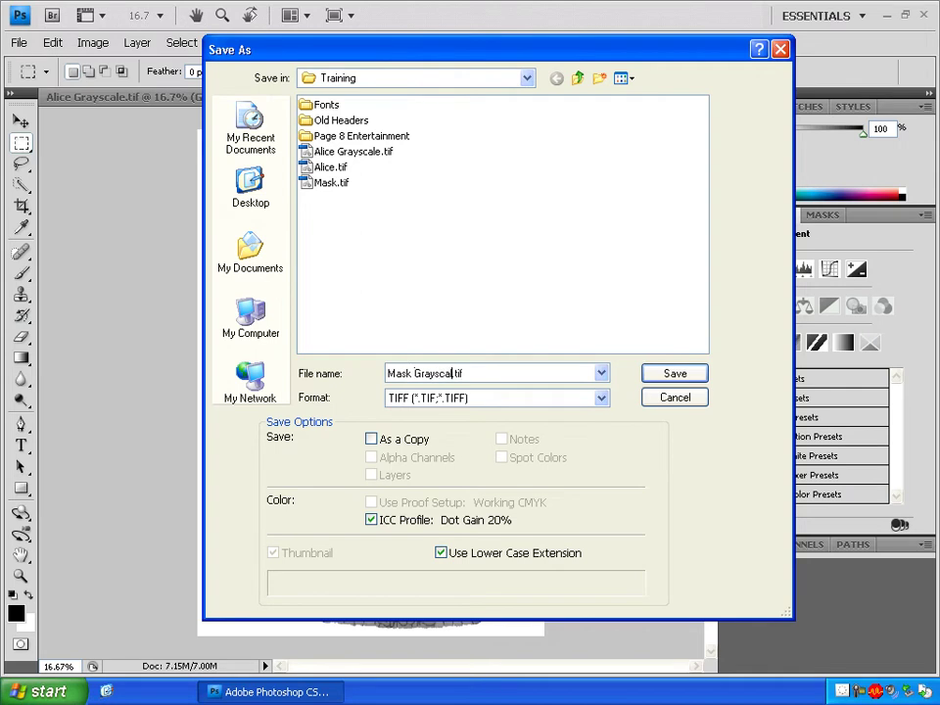
pyautogui.click(679, 380)
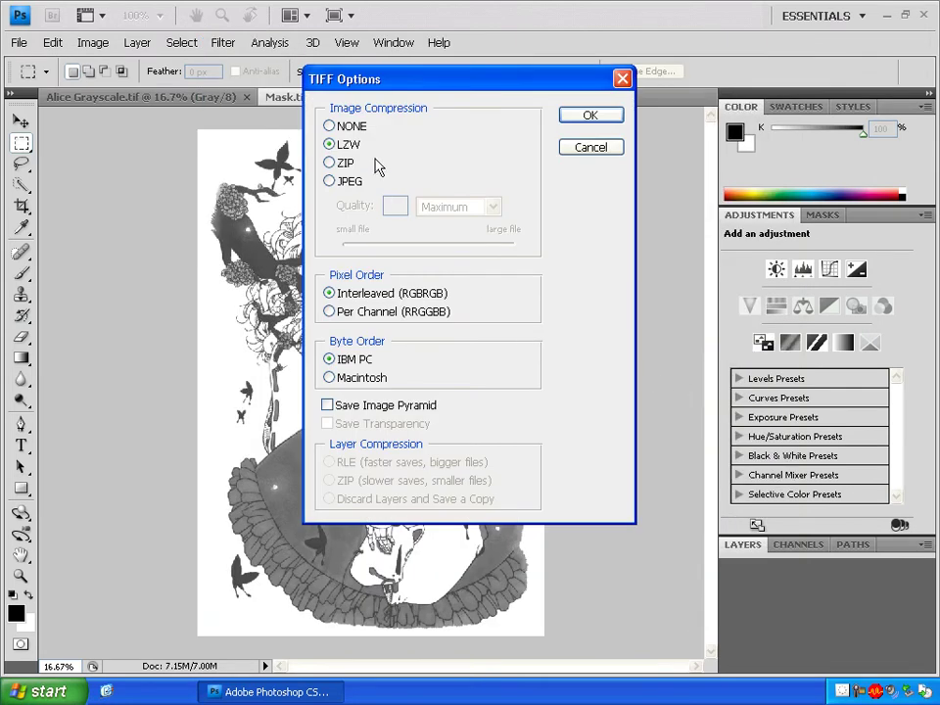
pyautogui.click(329, 125)
pyautogui.click(591, 118)
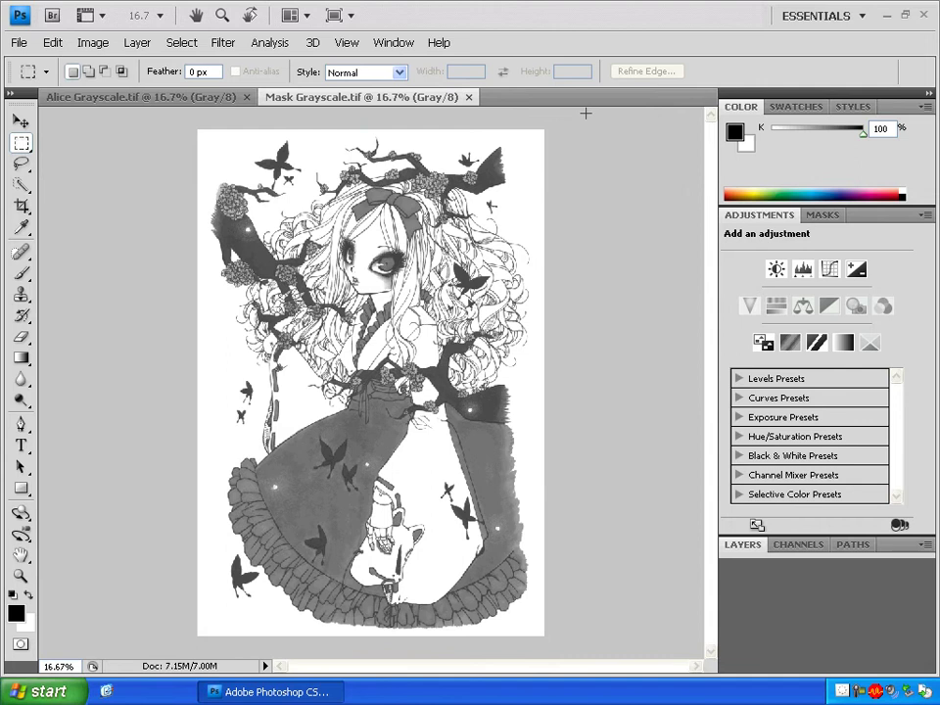
# Save a JPEG copy named 'Mask Grayscale.jpg' at quality 12 (Maximum)
pyautogui.click(18, 42)
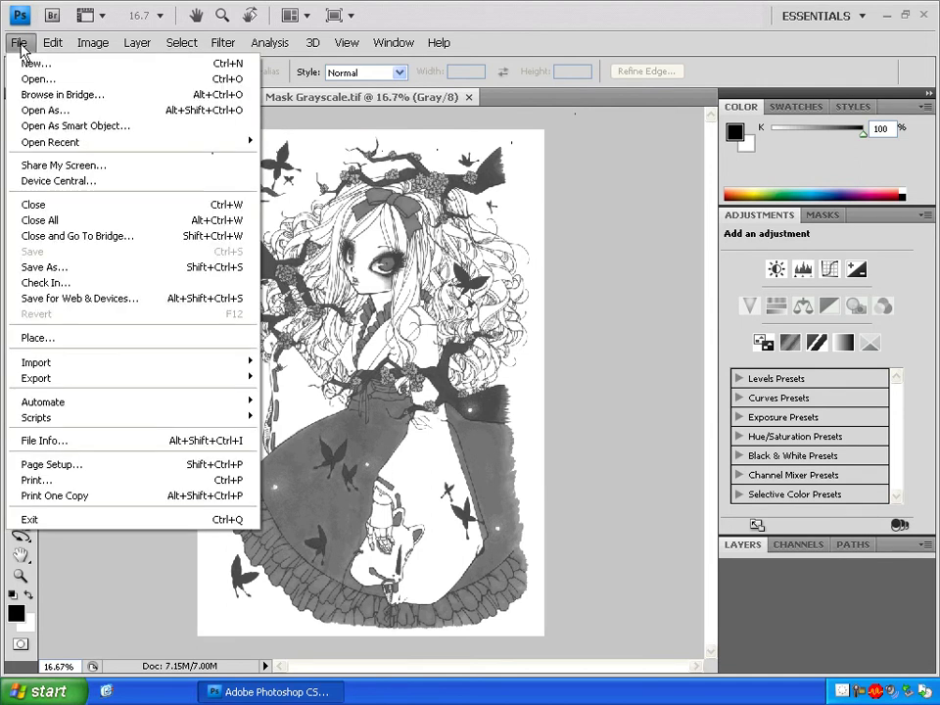
pyautogui.click(58, 380)
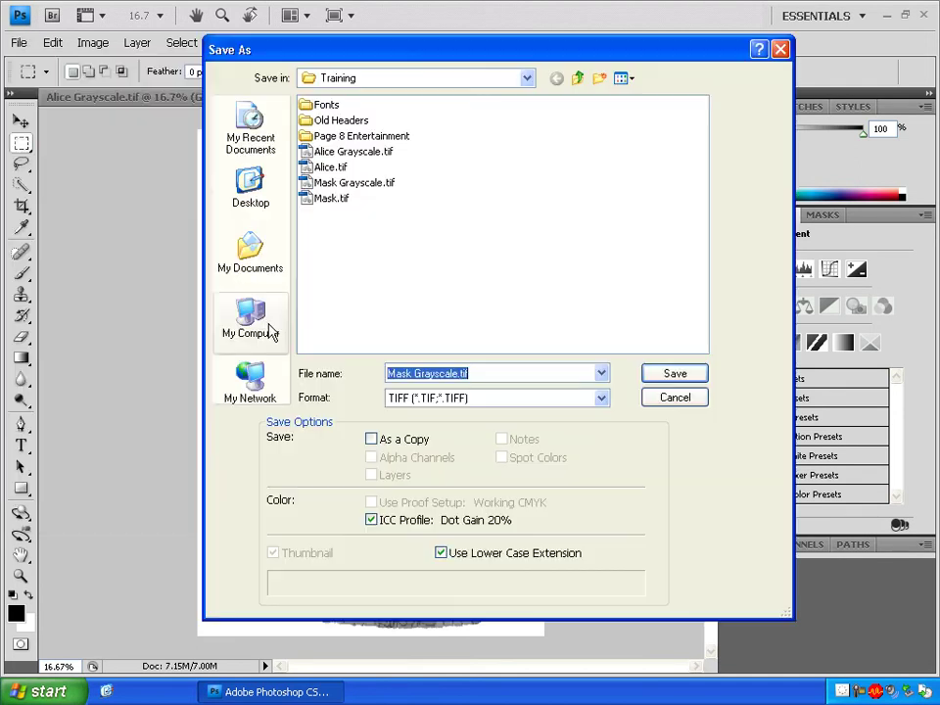
pyautogui.click(603, 402)
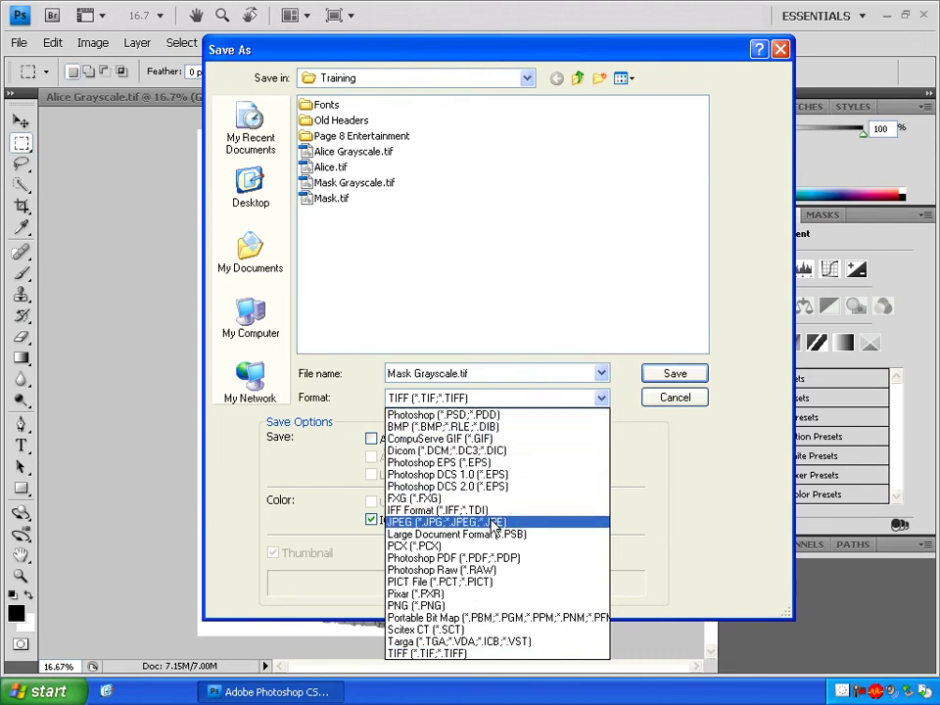
pyautogui.click(494, 526)
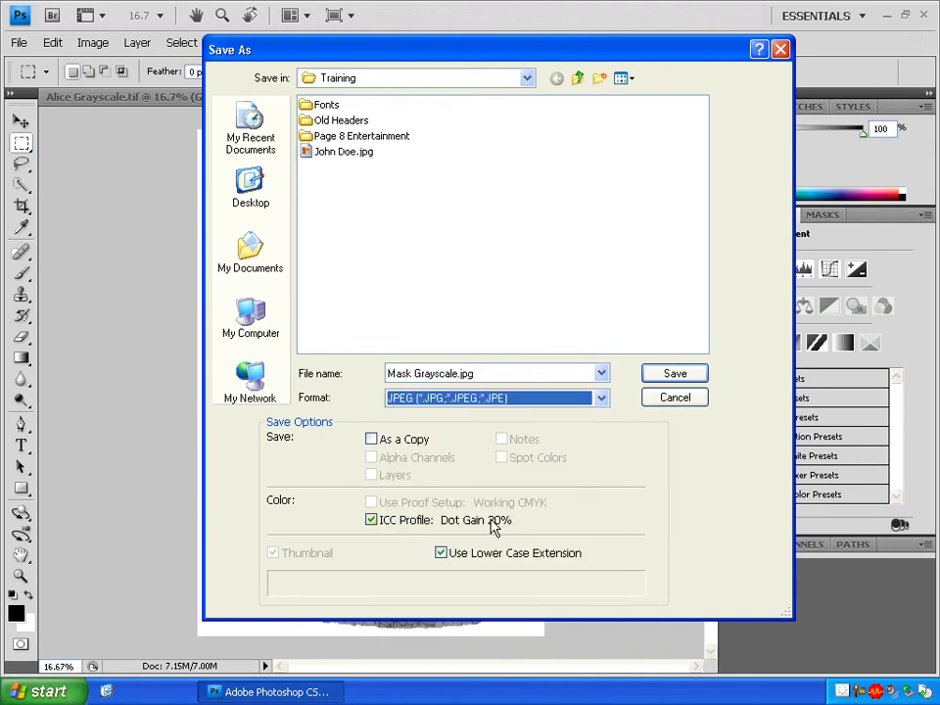
pyautogui.click(676, 373)
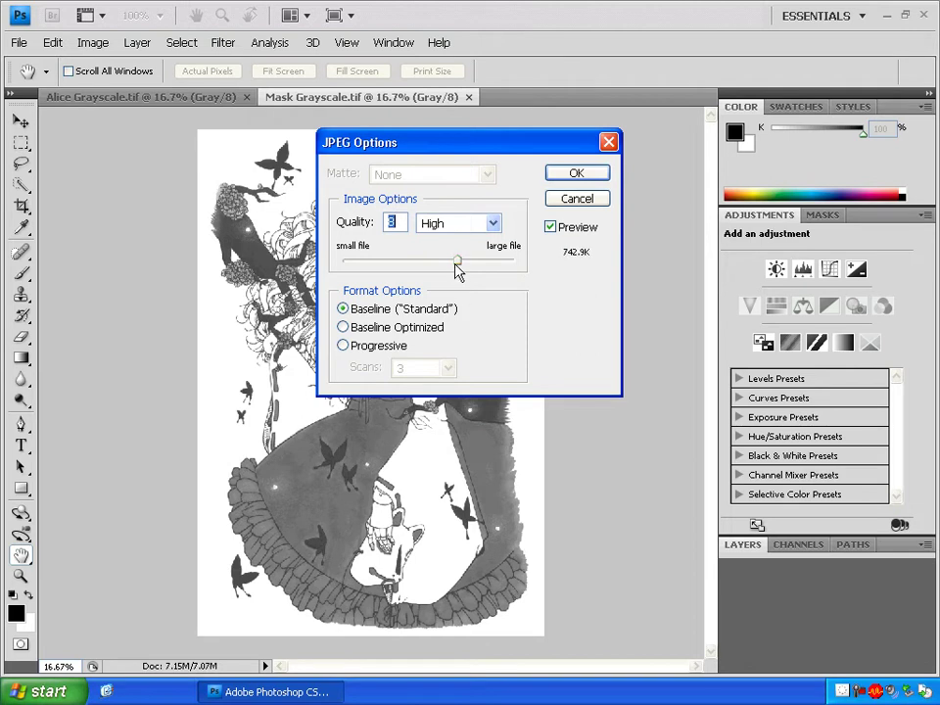
pyautogui.moveTo(454, 263); pyautogui.dragTo(534, 264)
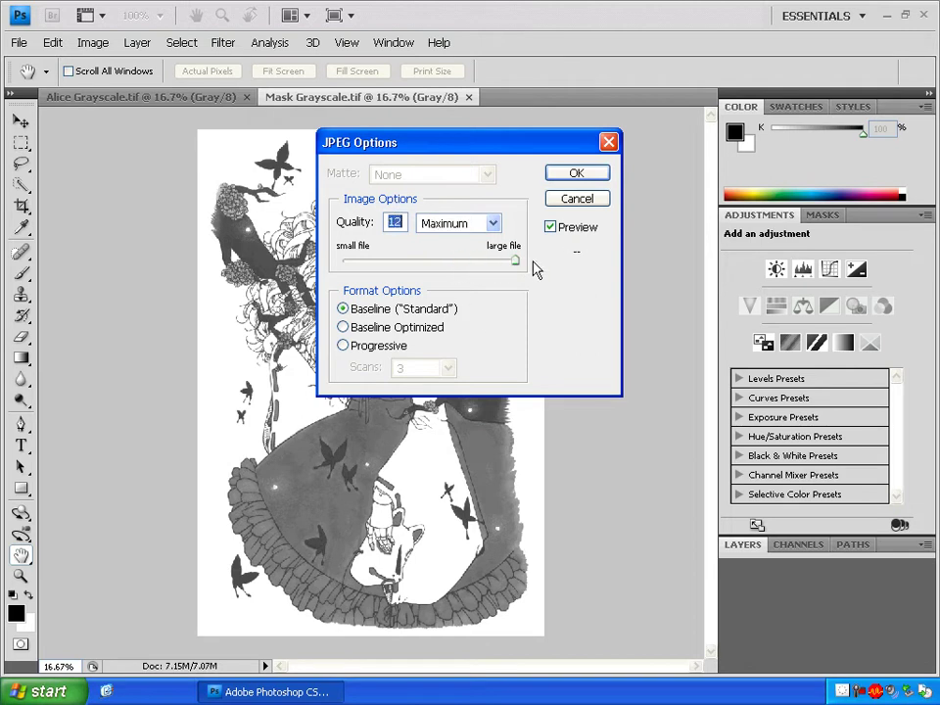
pyautogui.click(574, 175)
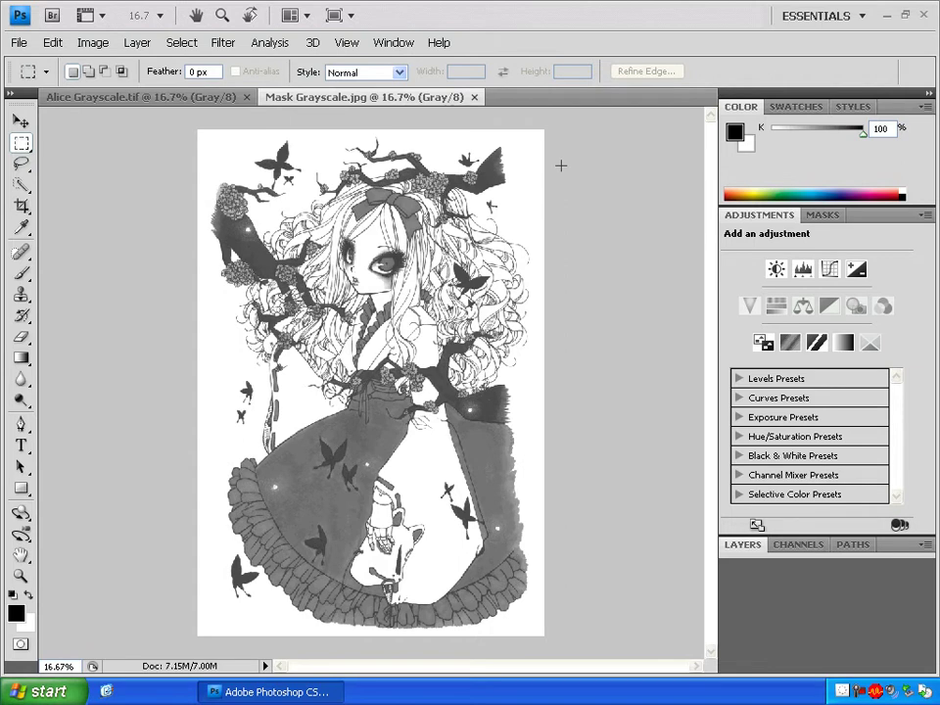
# Open the colour photo John Doe.jpg as a third document
pyautogui.click(21, 46)
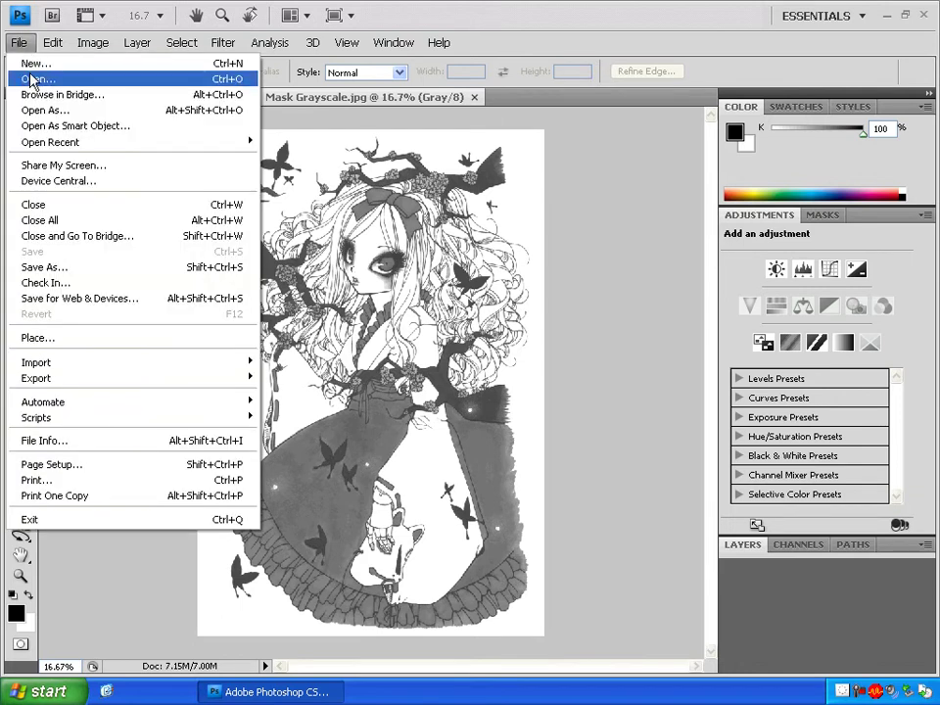
pyautogui.click(32, 79)
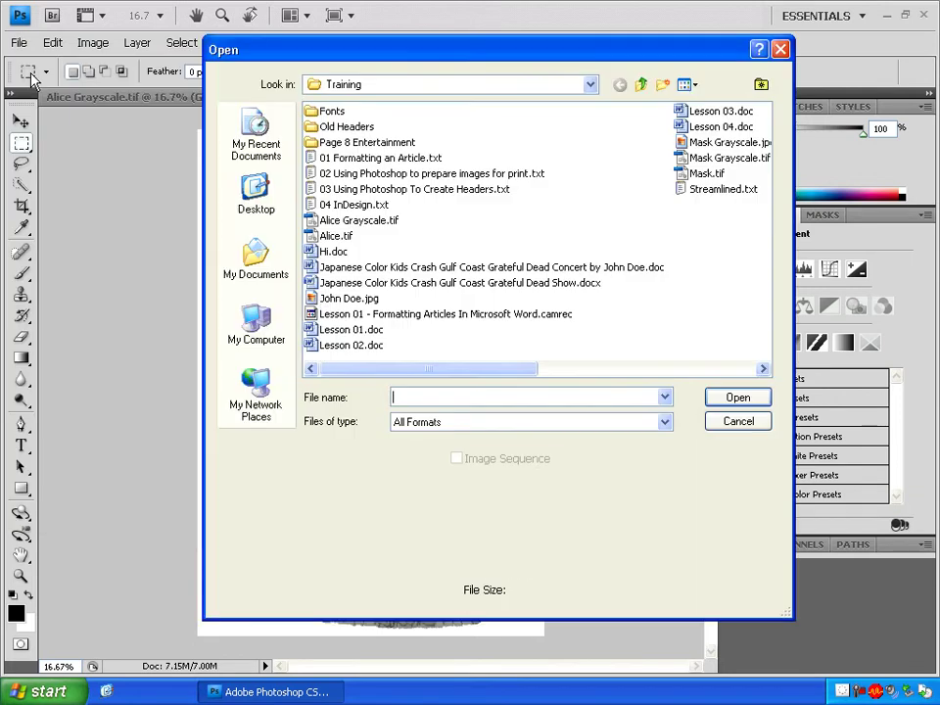
pyautogui.click(337, 304)
pyautogui.doubleClick(337, 303)
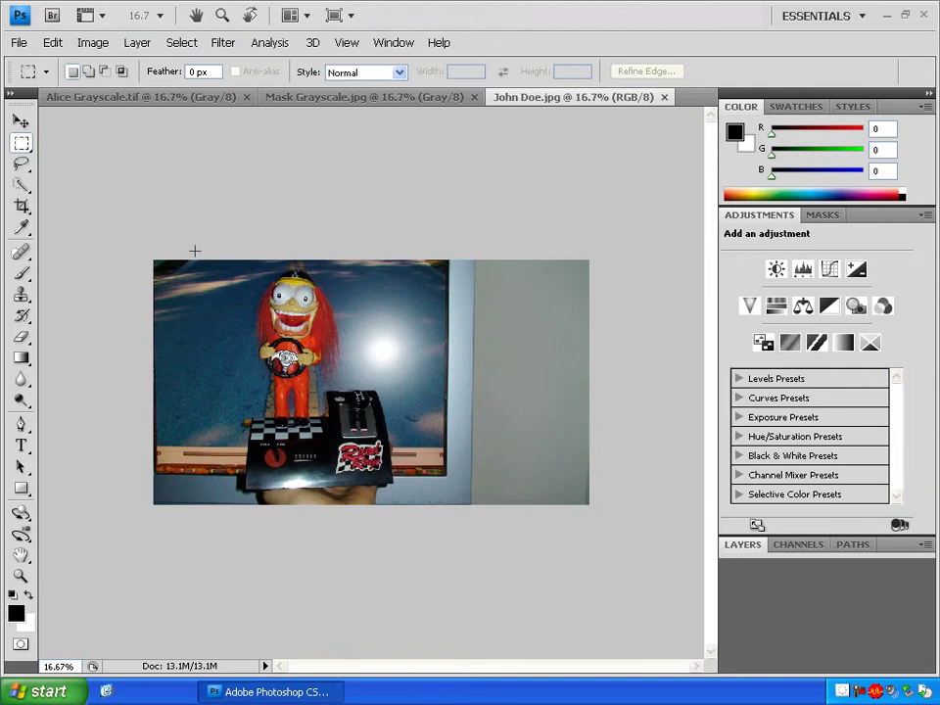
# Create a new document named John Doe Mugshot, 1.2 × 1.2 inches at 300 pixels/inch
pyautogui.click(17, 43)
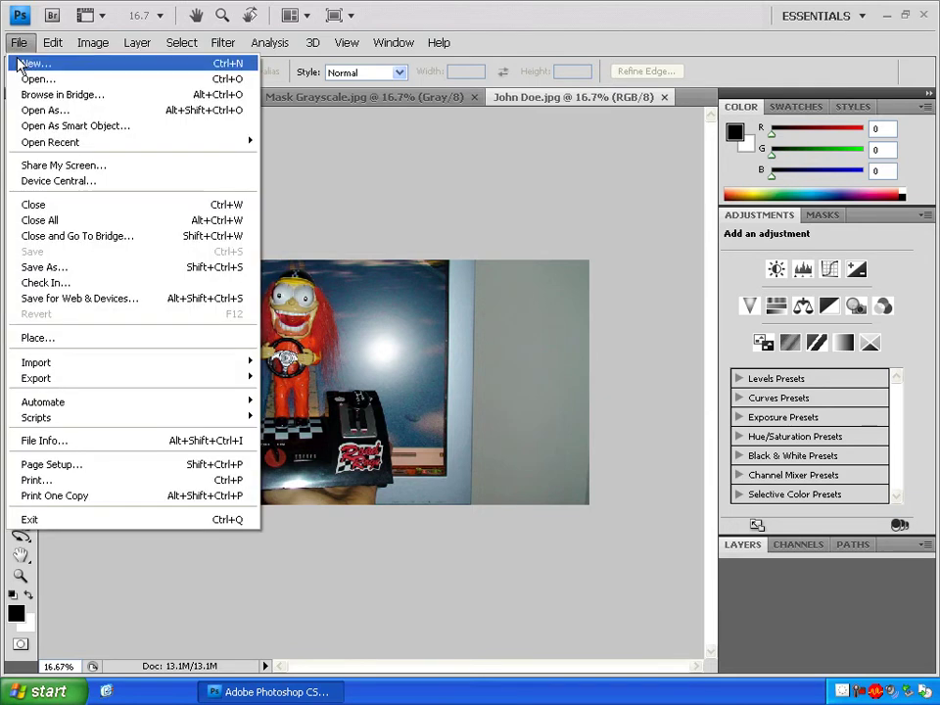
pyautogui.click(21, 62)
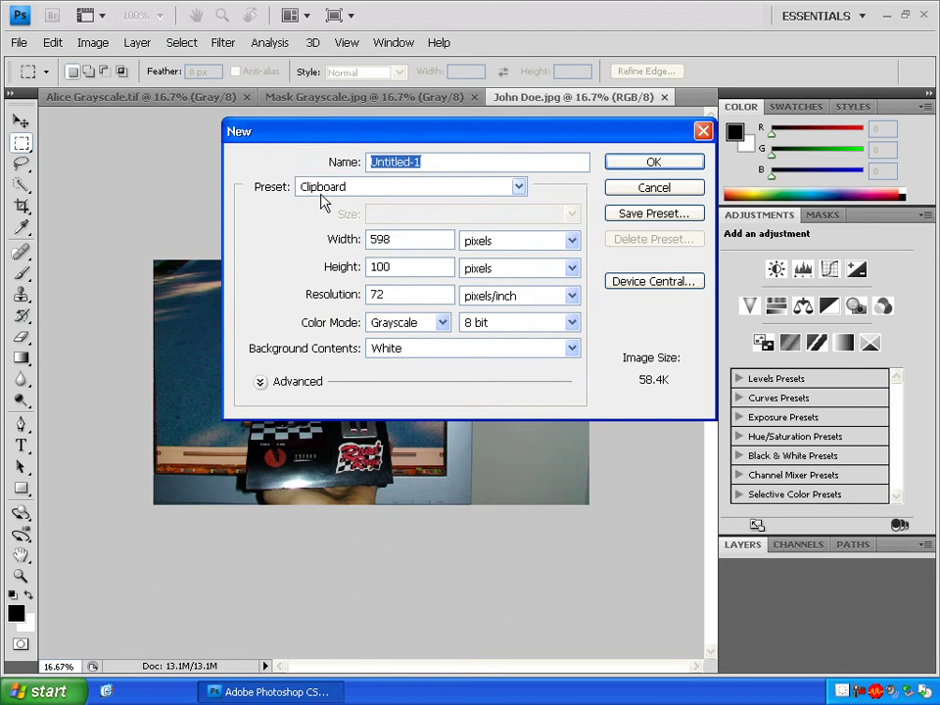
pyautogui.write('Jo')
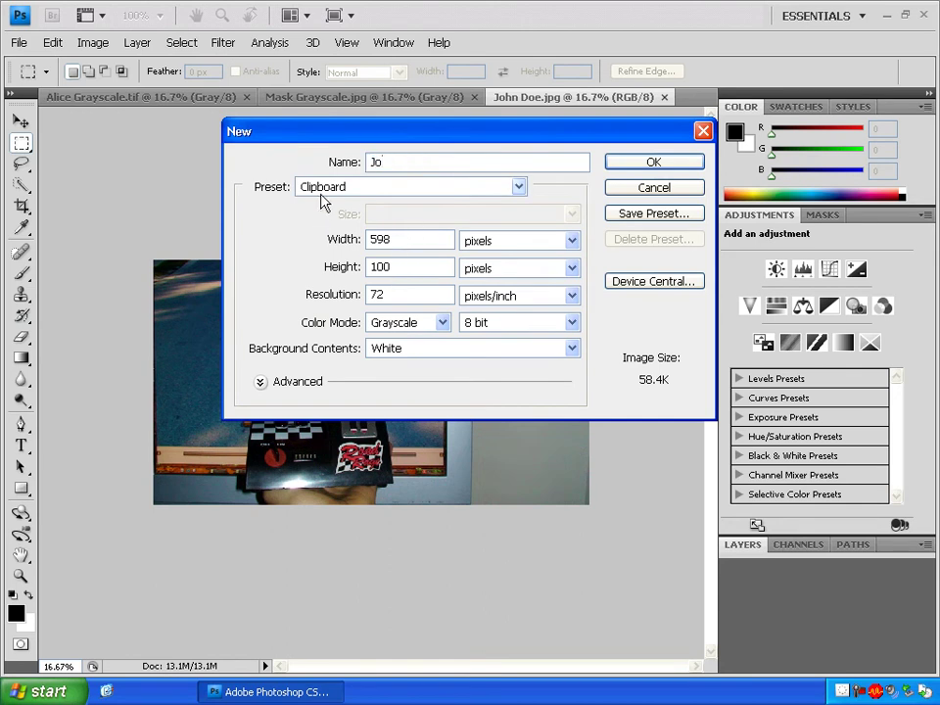
pyautogui.write('hn Doe Mugshot')
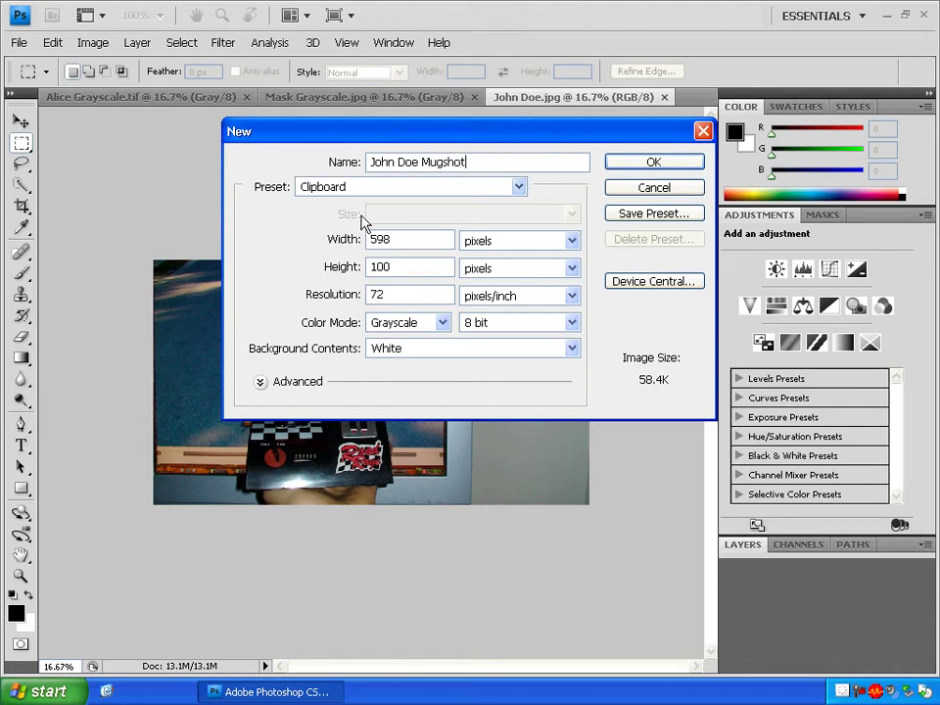
pyautogui.doubleClick(406, 237)
pyautogui.click(572, 241)
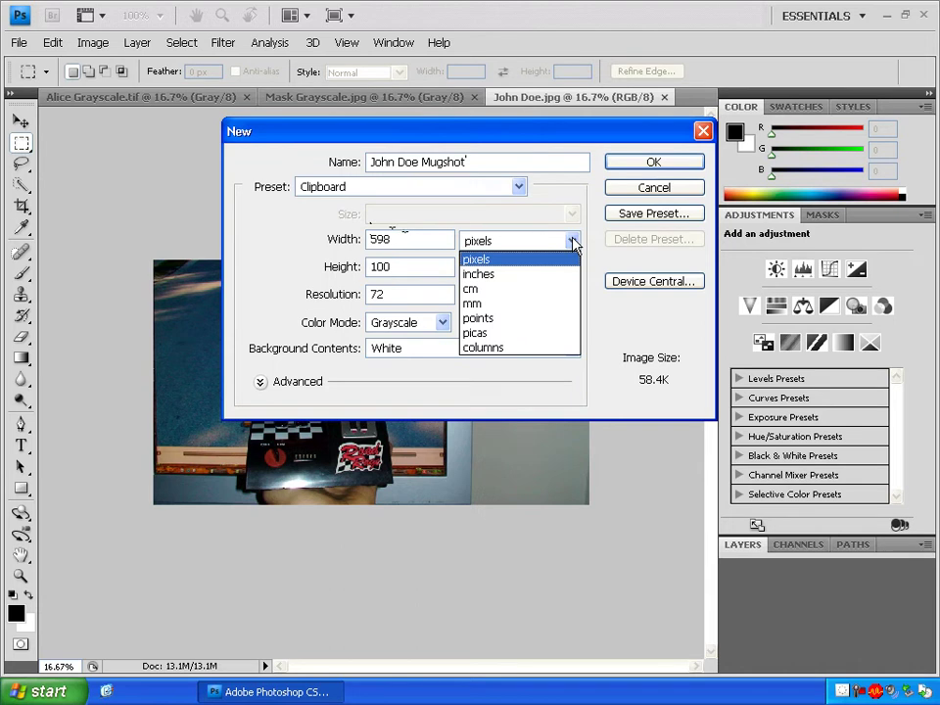
pyautogui.click(518, 279)
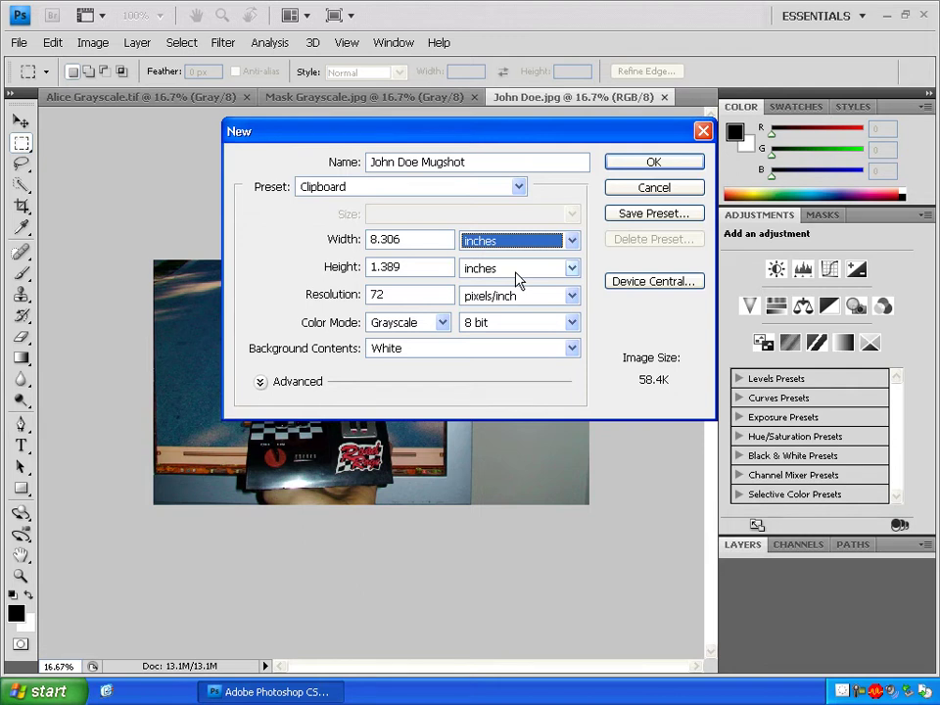
pyautogui.moveTo(413, 239); pyautogui.dragTo(310, 239)
pyautogui.write('1')
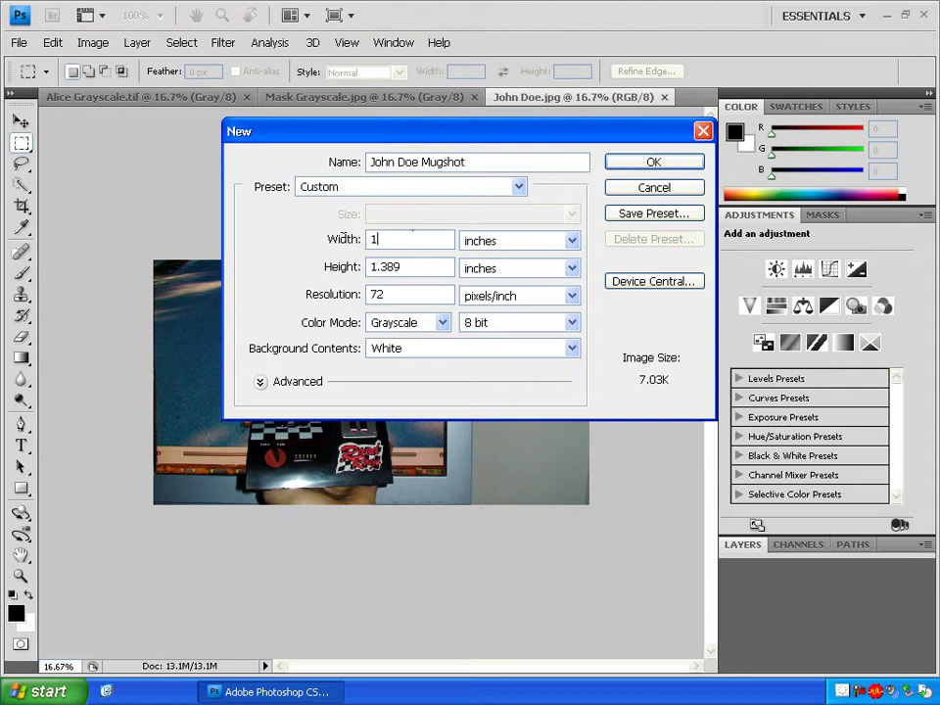
pyautogui.write('.2')
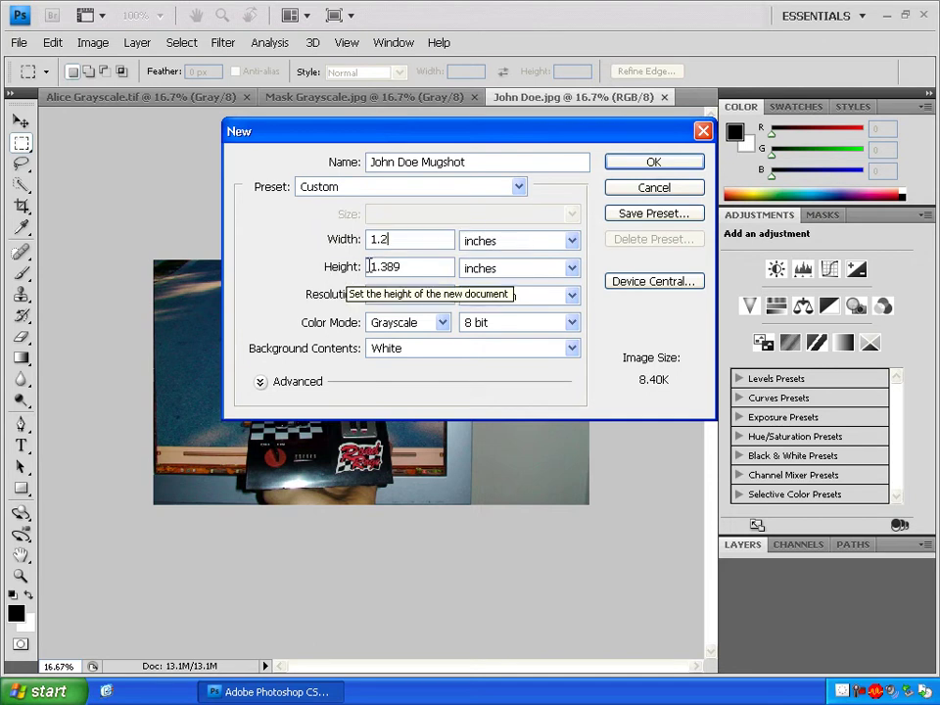
pyautogui.moveTo(411, 267); pyautogui.dragTo(323, 264)
pyautogui.write('1')
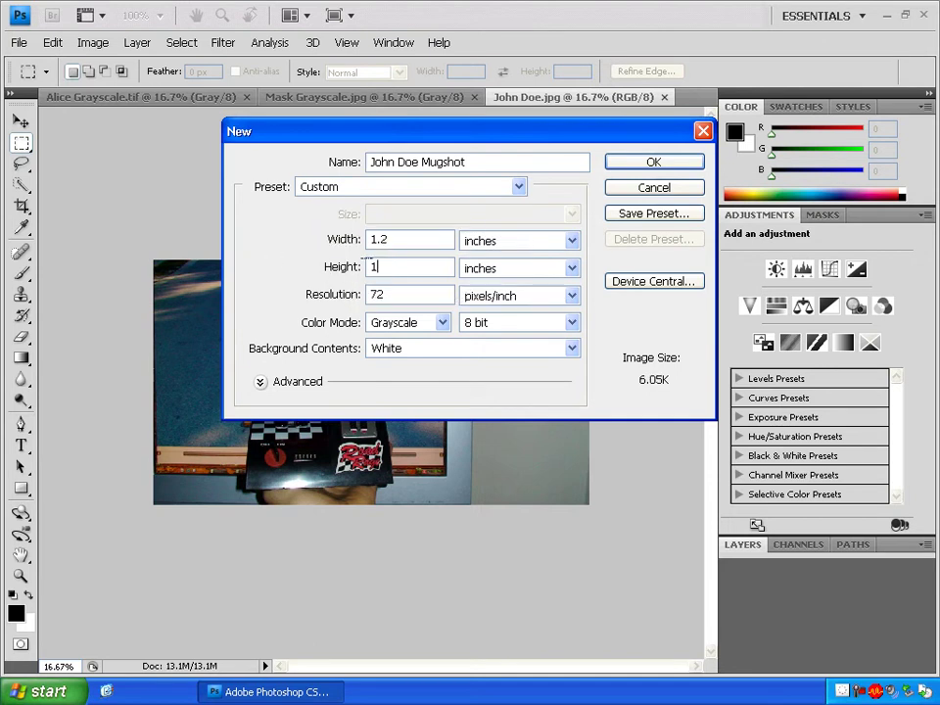
pyautogui.write('.2')
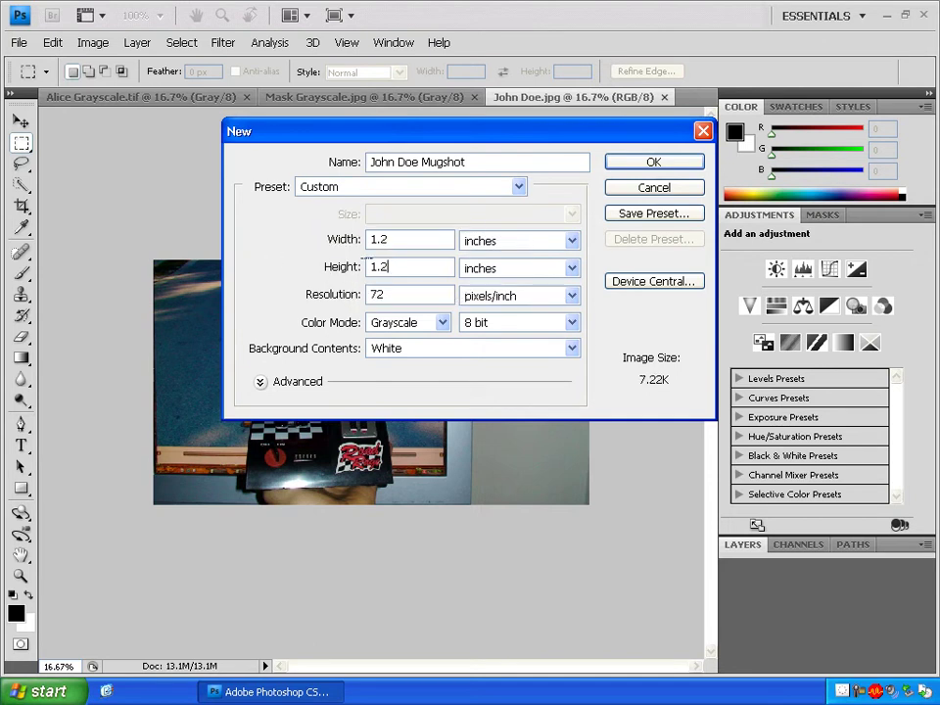
pyautogui.click(406, 294)
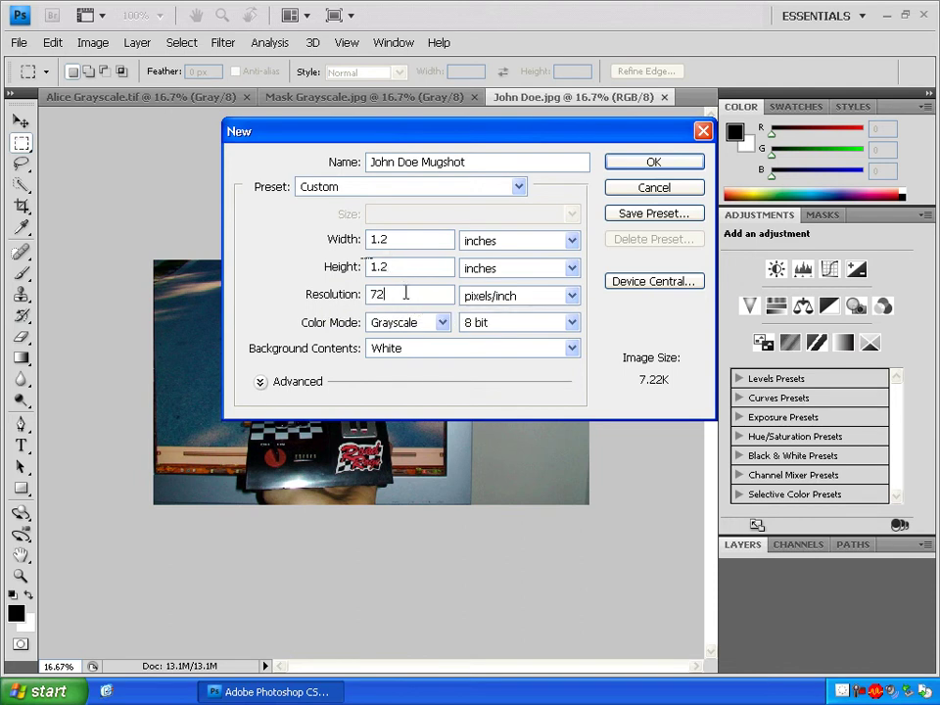
pyautogui.moveTo(405, 293); pyautogui.dragTo(282, 220)
pyautogui.write('300')
pyautogui.click(650, 162)
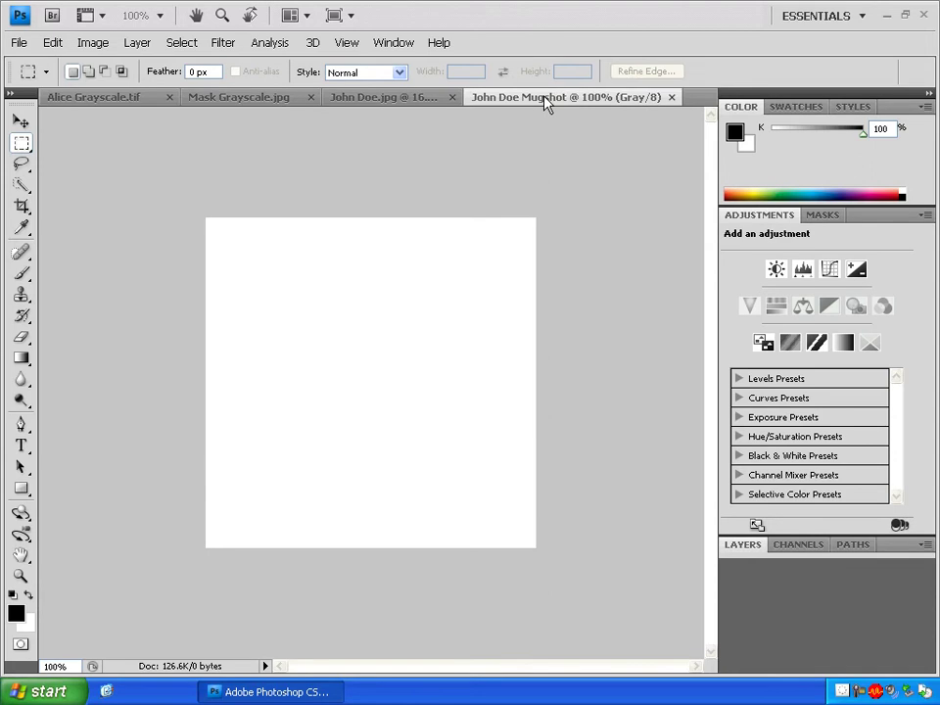
# Float the John Doe Mugshot and John Doe.jpg windows side by side
pyautogui.moveTo(546, 105); pyautogui.dragTo(462, 201)
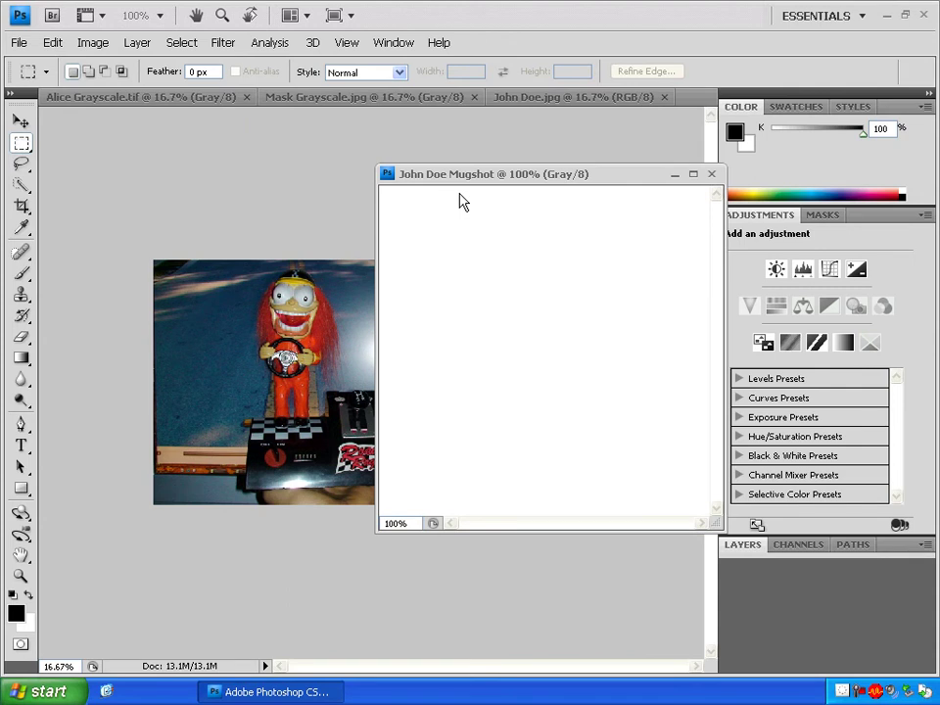
pyautogui.moveTo(466, 183); pyautogui.dragTo(571, 218)
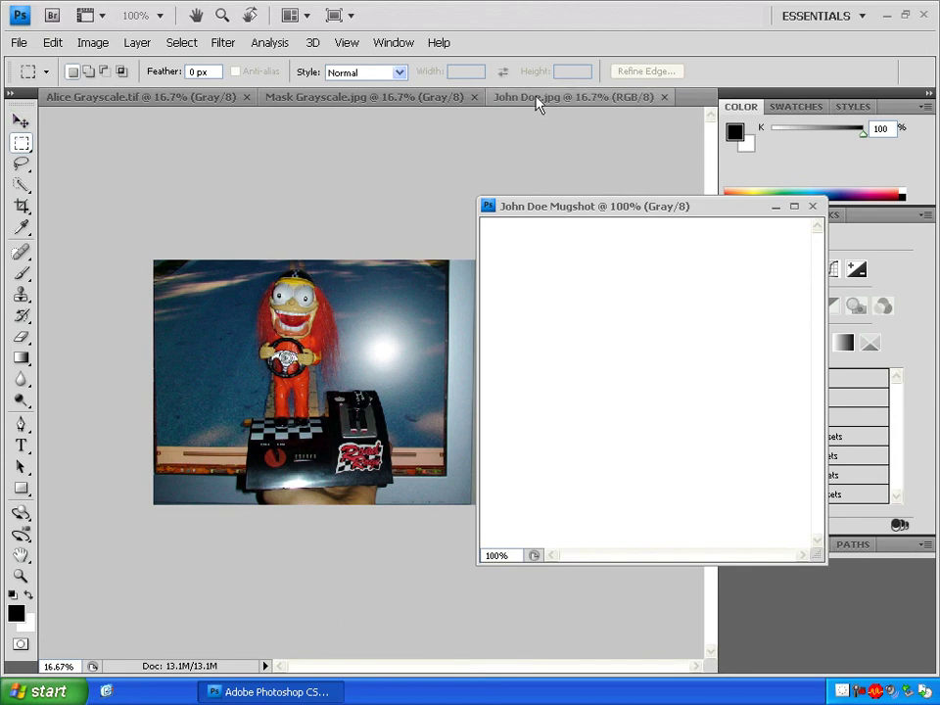
pyautogui.moveTo(538, 105); pyautogui.dragTo(3, 151)
pyautogui.moveTo(121, 130); pyautogui.dragTo(220, 138)
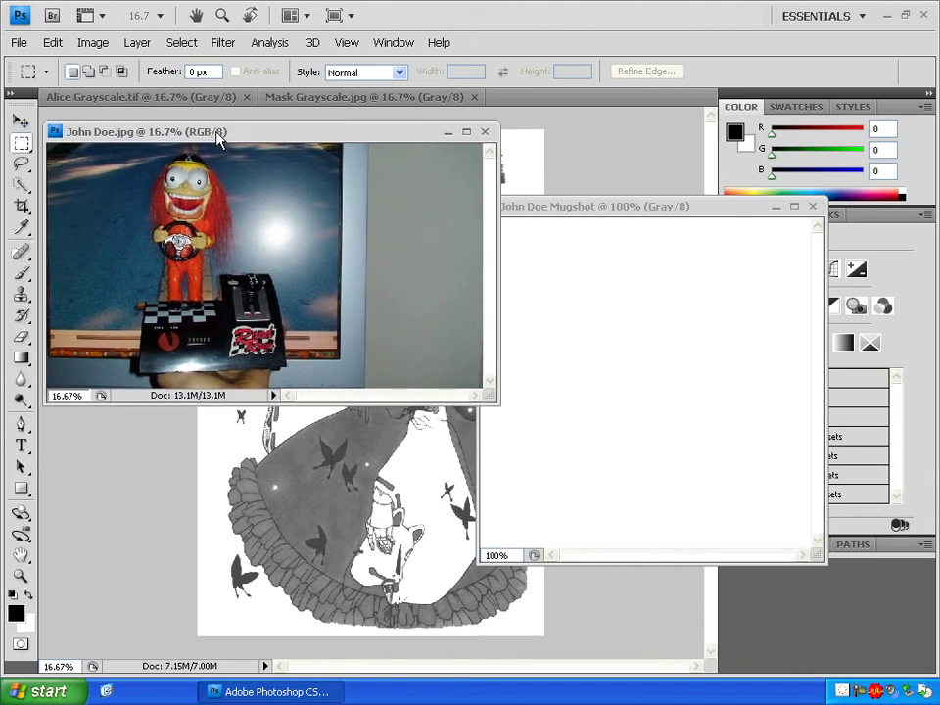
# Drag the toy photo into John Doe Mugshot with the Move tool and position the face
pyautogui.click(20, 121)
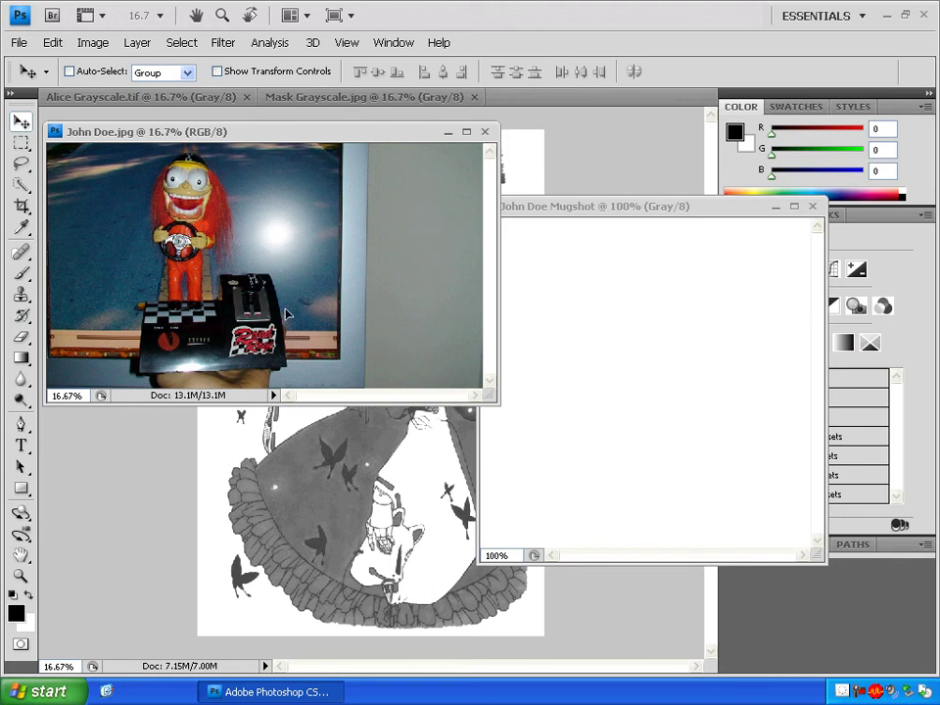
pyautogui.moveTo(479, 350); pyautogui.dragTo(635, 392)
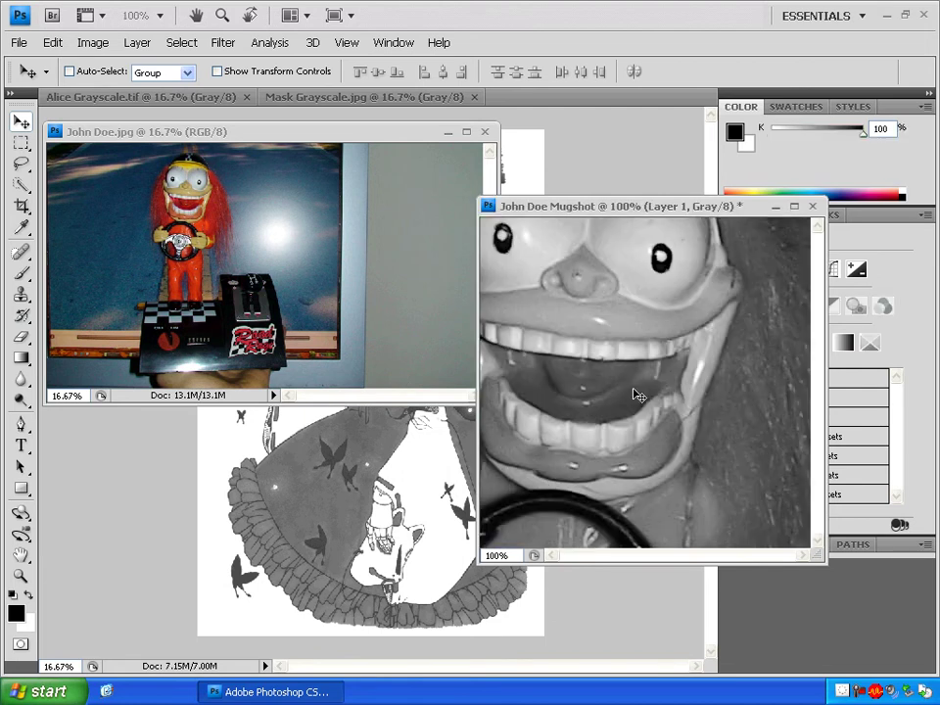
pyautogui.moveTo(588, 325); pyautogui.dragTo(634, 402)
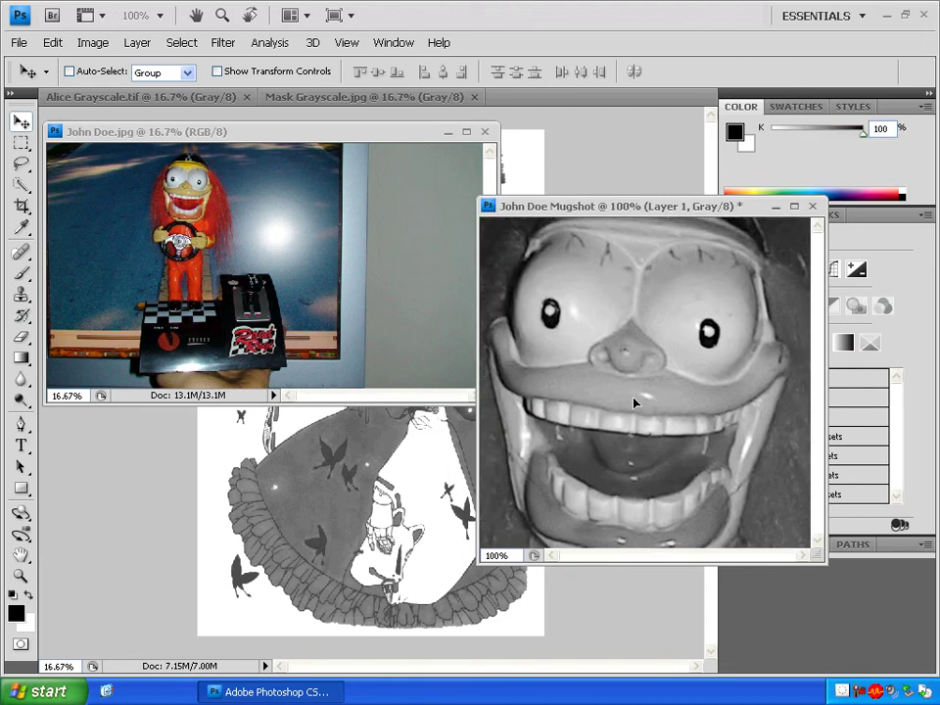
pyautogui.hotkey('ctrl', 't')
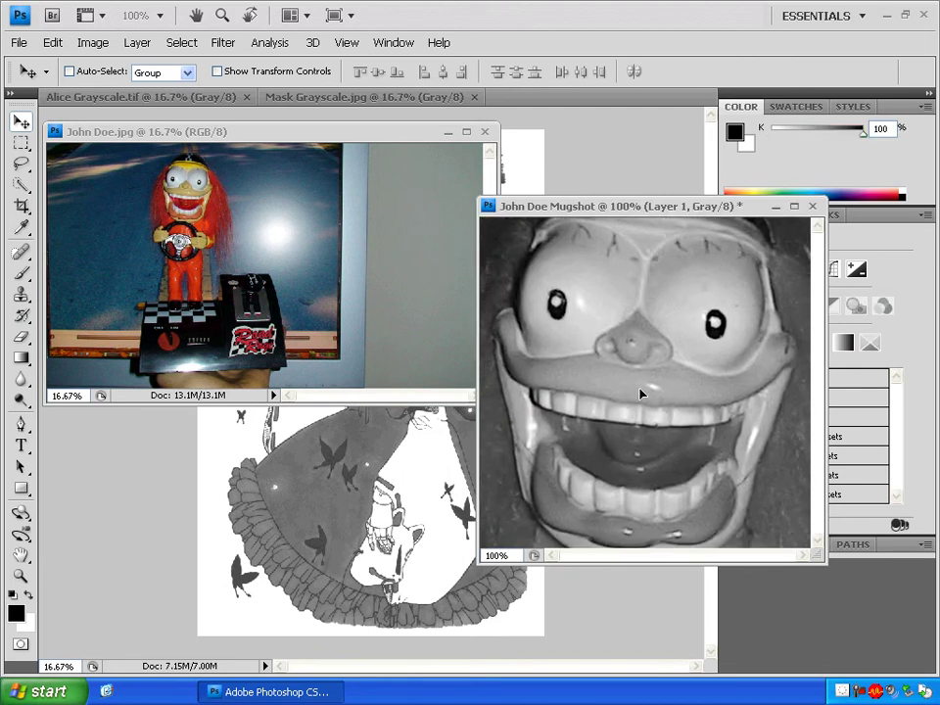
# Maximize the Mugshot window and zoom out to 12.5% to see the whole layer
pyautogui.click(19, 577)
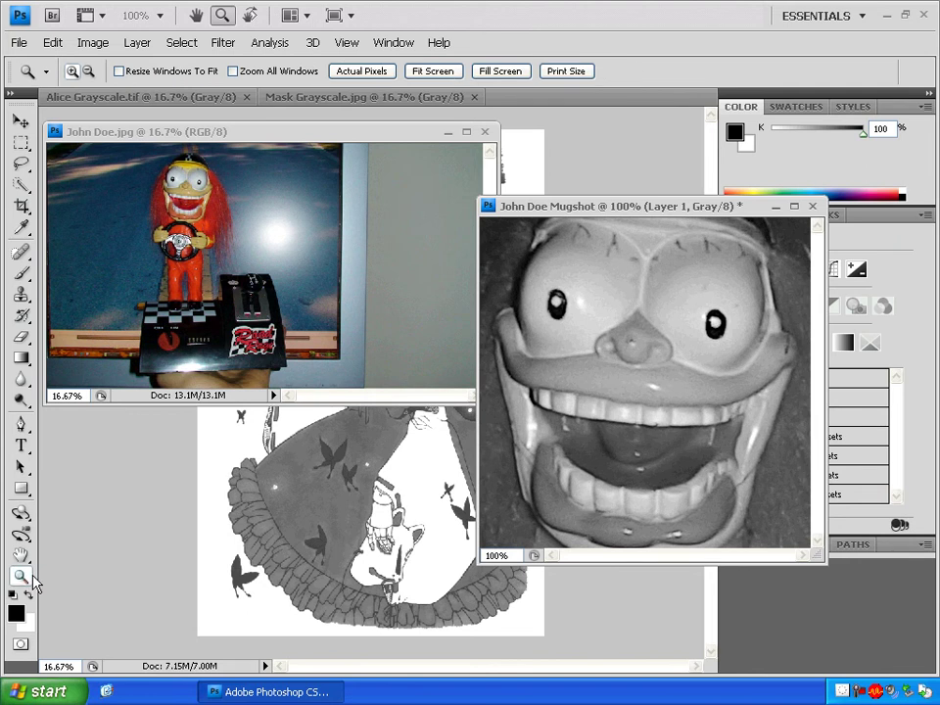
pyautogui.click(795, 208)
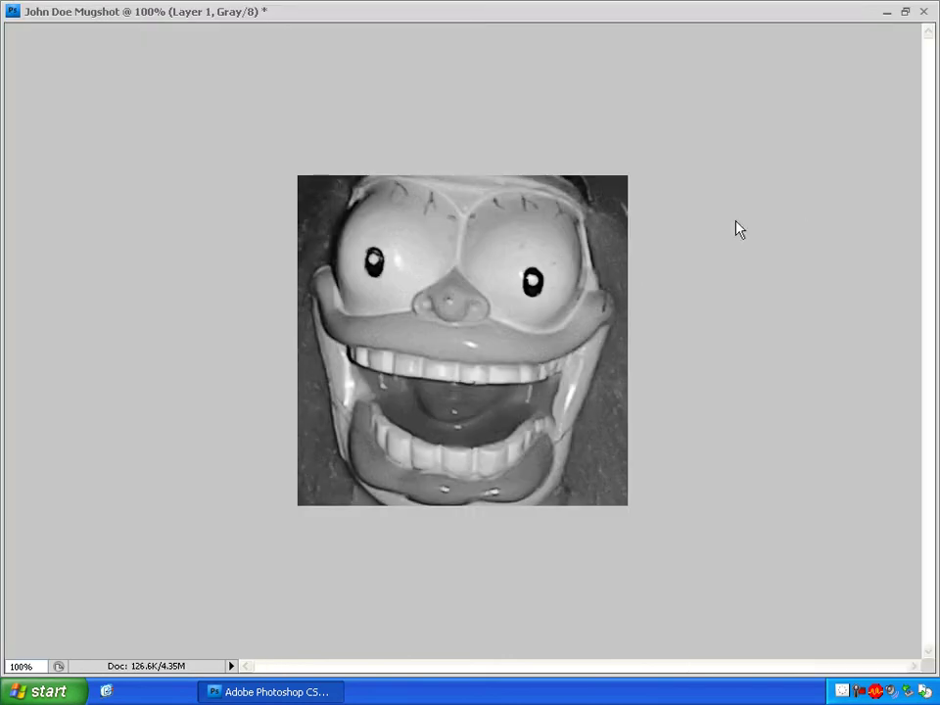
pyautogui.keyDown('alt'); pyautogui.click(431, 340); pyautogui.keyUp('alt')
pyautogui.keyDown('alt'); pyautogui.click(435, 344); pyautogui.keyUp('alt')
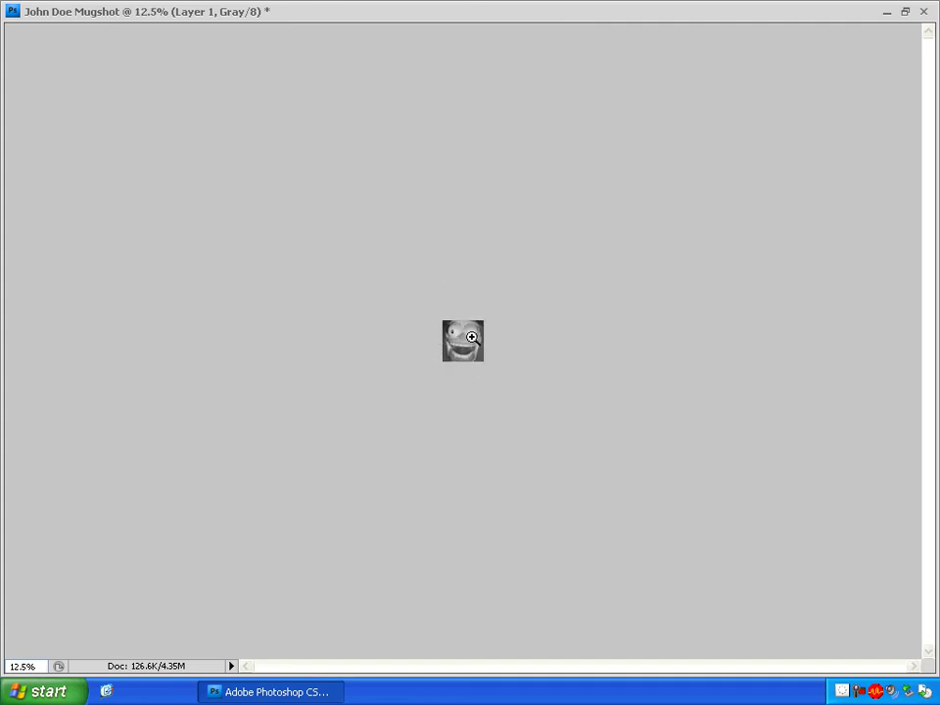
# Save, then shrink the toy-face layer to about 63.7% with Free Transform
pyautogui.hotkey('ctrl', 's')
pyautogui.hotkey('ctrl', 't')
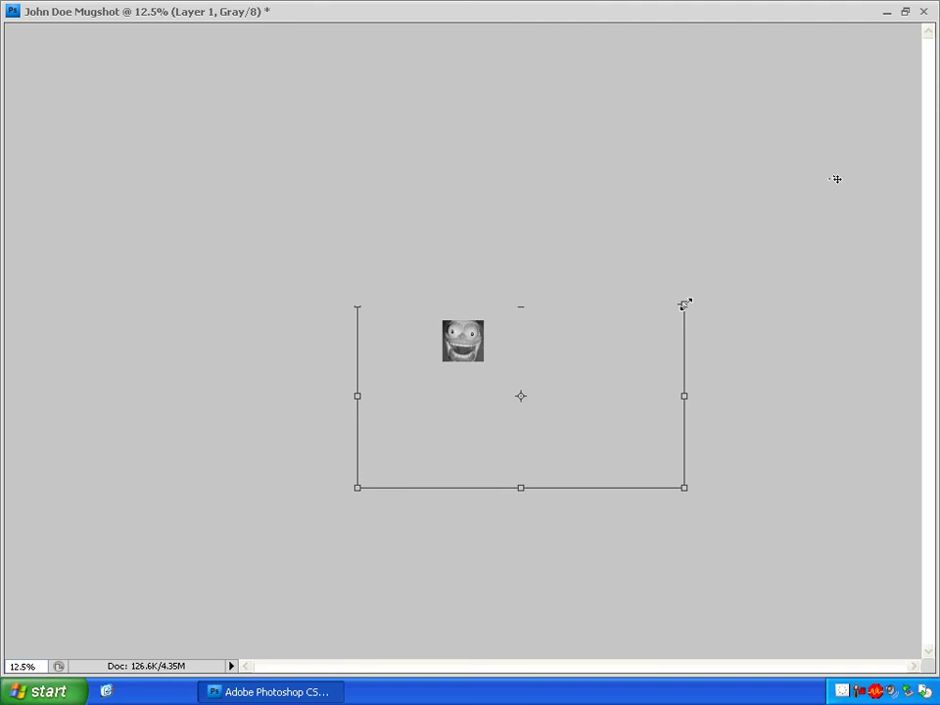
pyautogui.moveTo(685, 305); pyautogui.dragTo(623, 332)
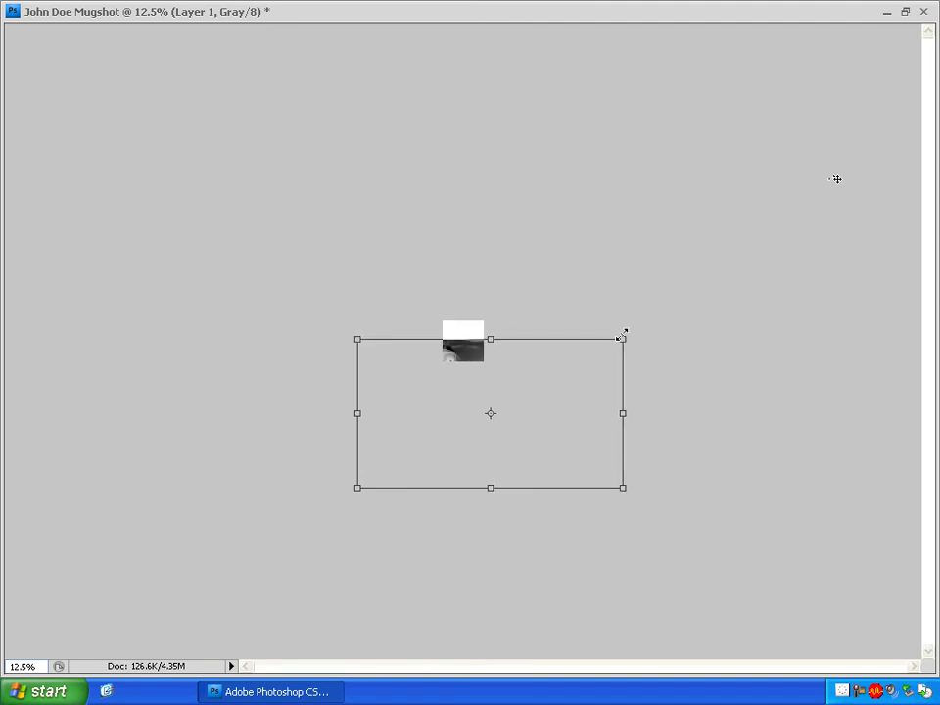
pyautogui.moveTo(564, 403); pyautogui.dragTo(584, 382)
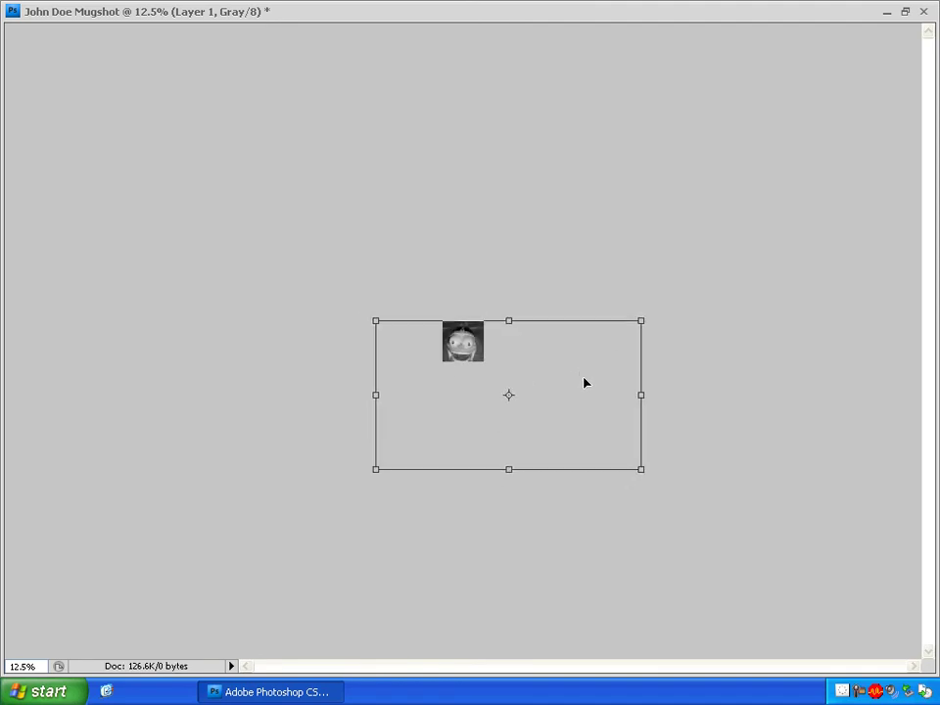
pyautogui.moveTo(641, 320); pyautogui.dragTo(606, 344)
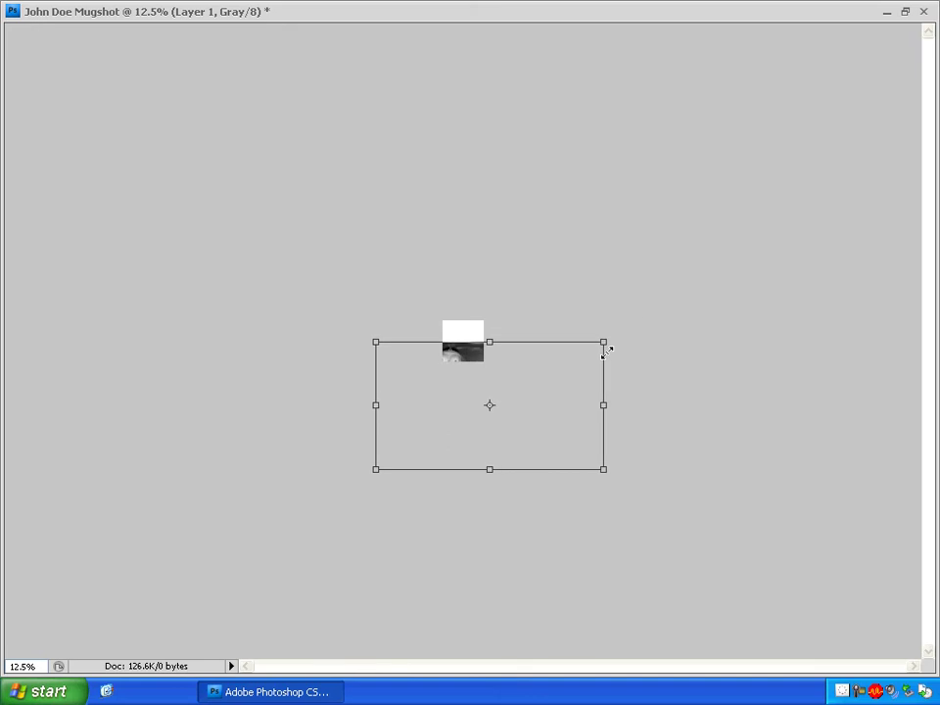
pyautogui.moveTo(562, 394); pyautogui.dragTo(580, 363)
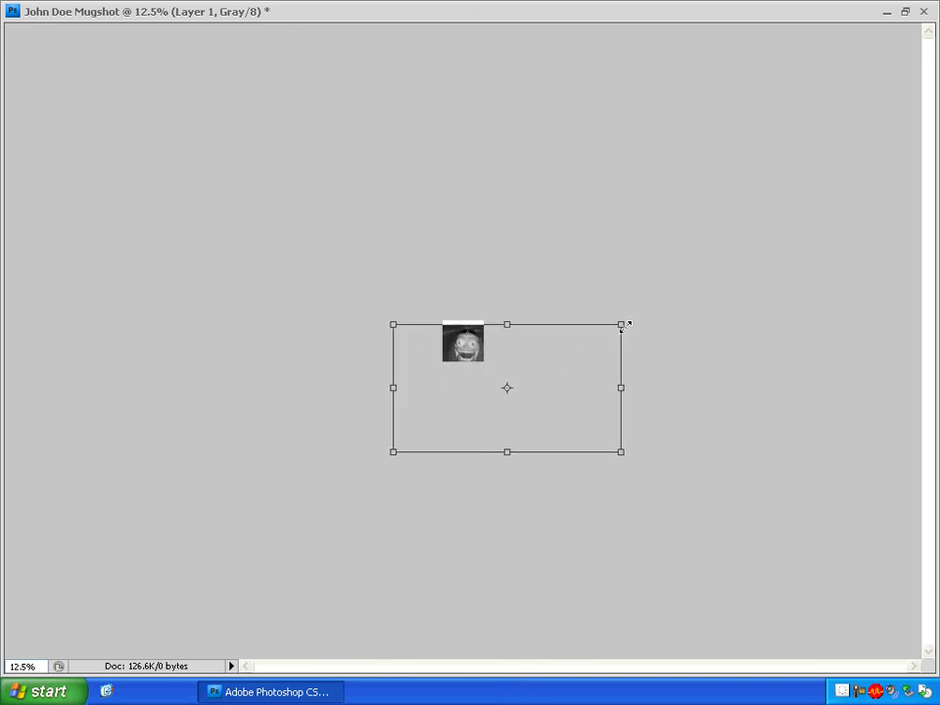
pyautogui.moveTo(619, 326); pyautogui.dragTo(603, 334)
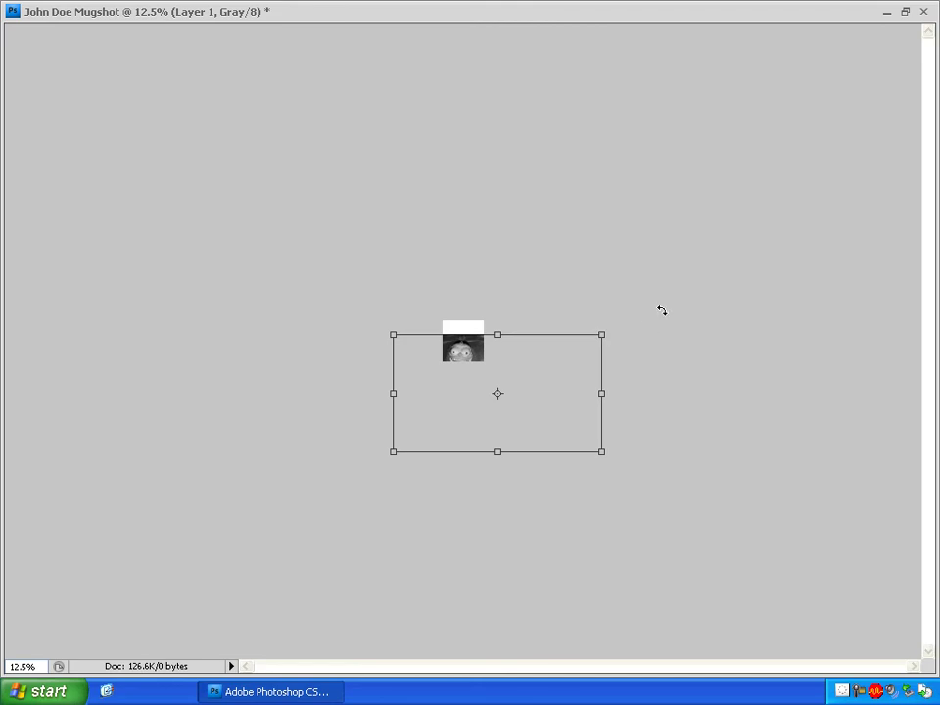
# Nudge the scaled face up and one pixel right, then restore the document window
pyautogui.press('Up')
pyautogui.press('Up')
pyautogui.hotkey('shift', 'Up')
pyautogui.press('Up')
pyautogui.press('Up')
pyautogui.press('Up')
pyautogui.press('Up')
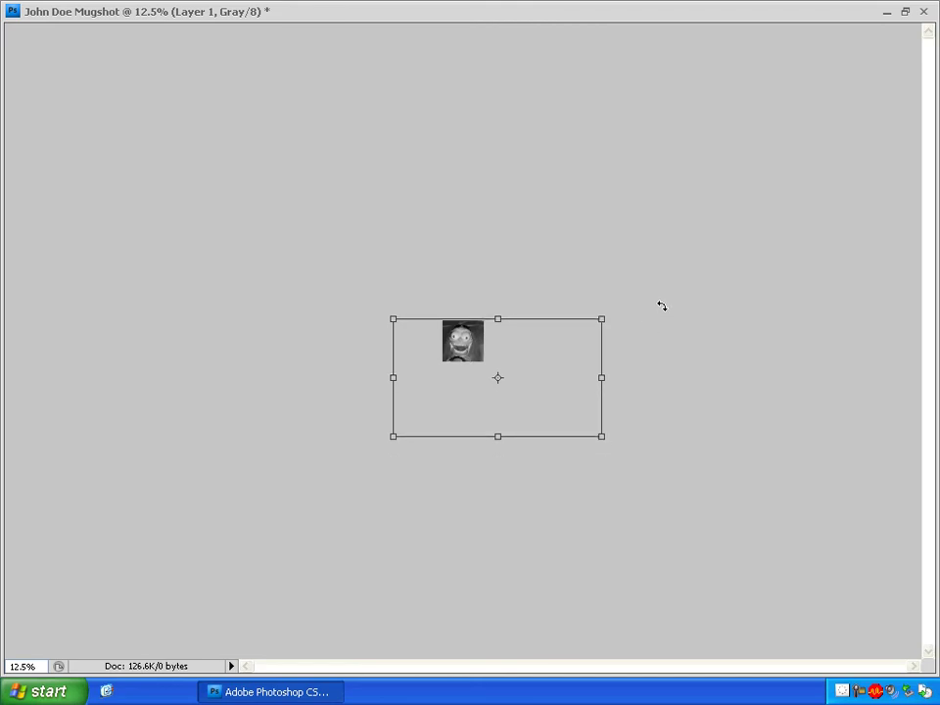
pyautogui.press('Up')
pyautogui.press('Right')
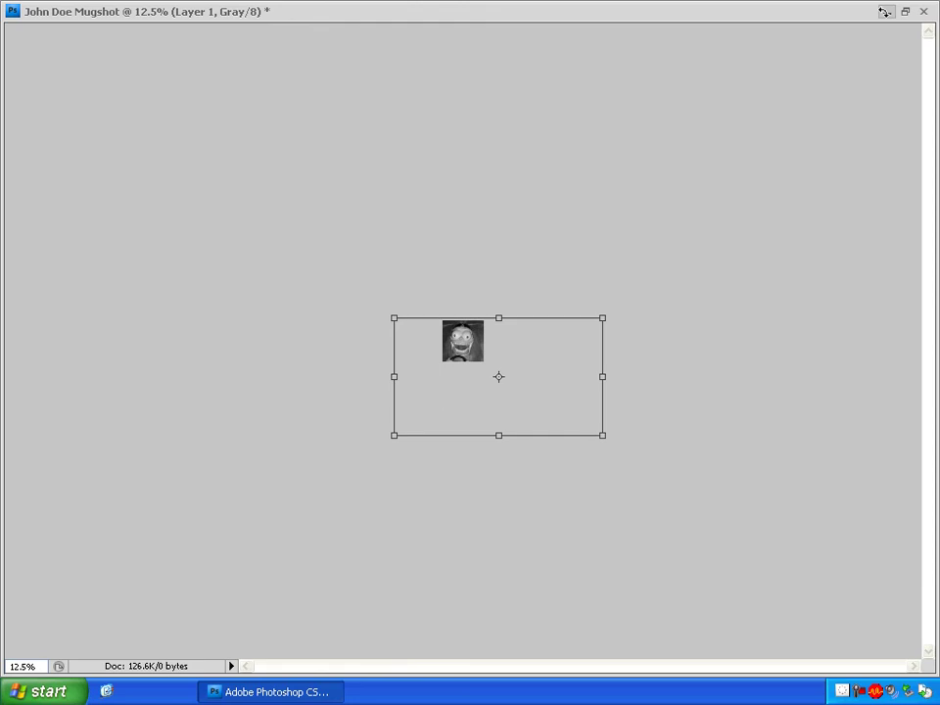
pyautogui.click(905, 11)
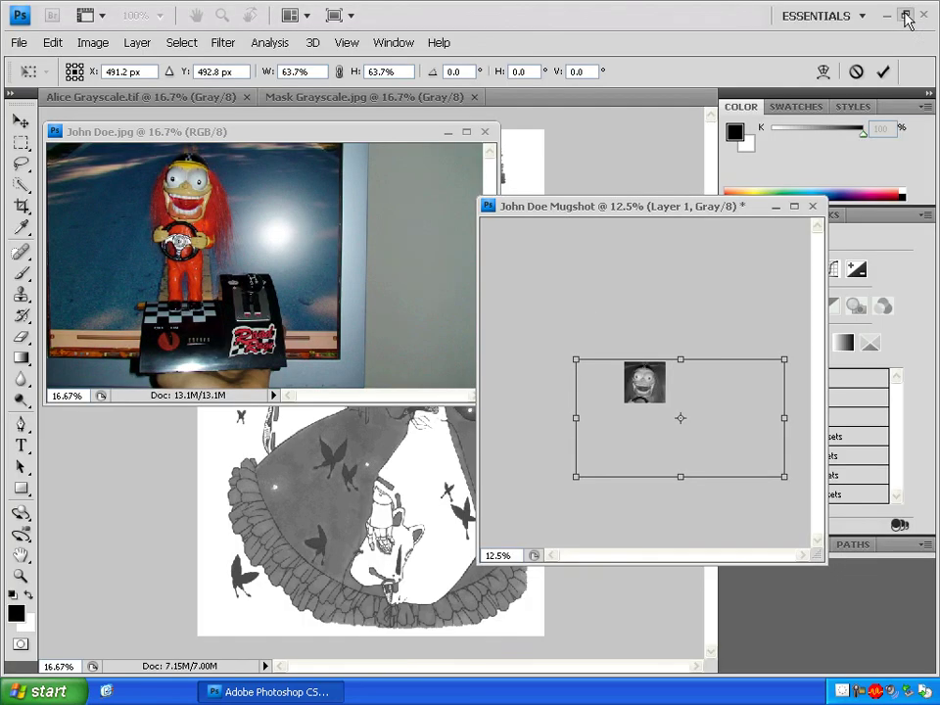
# Apply the 63.7% scaling, zoom the face to 100%, and save John Doe Mugshot.psd
pyautogui.click(20, 119)
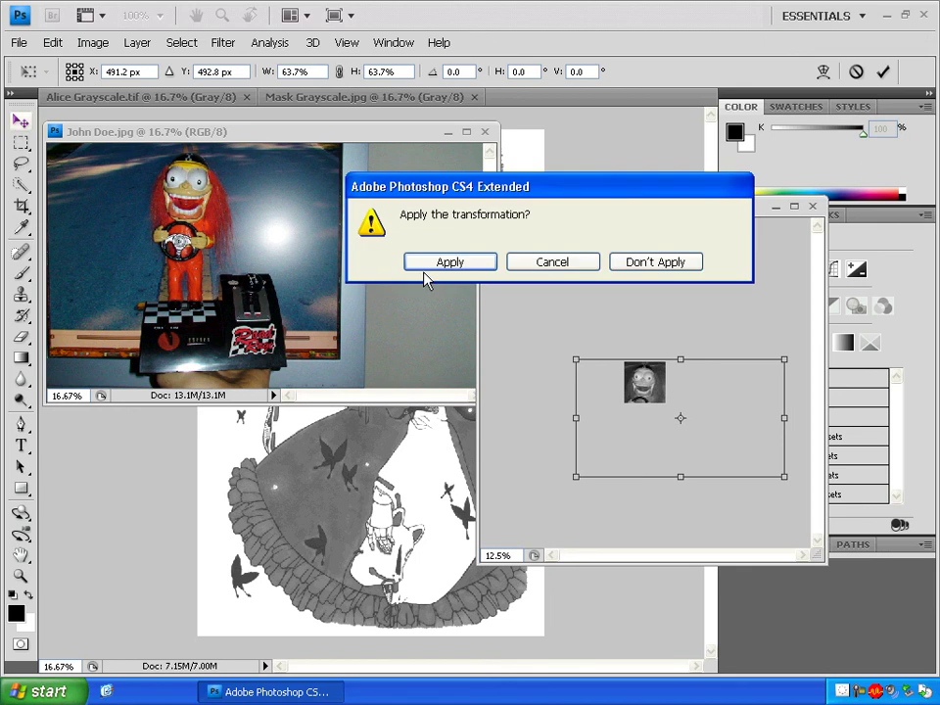
pyautogui.click(448, 263)
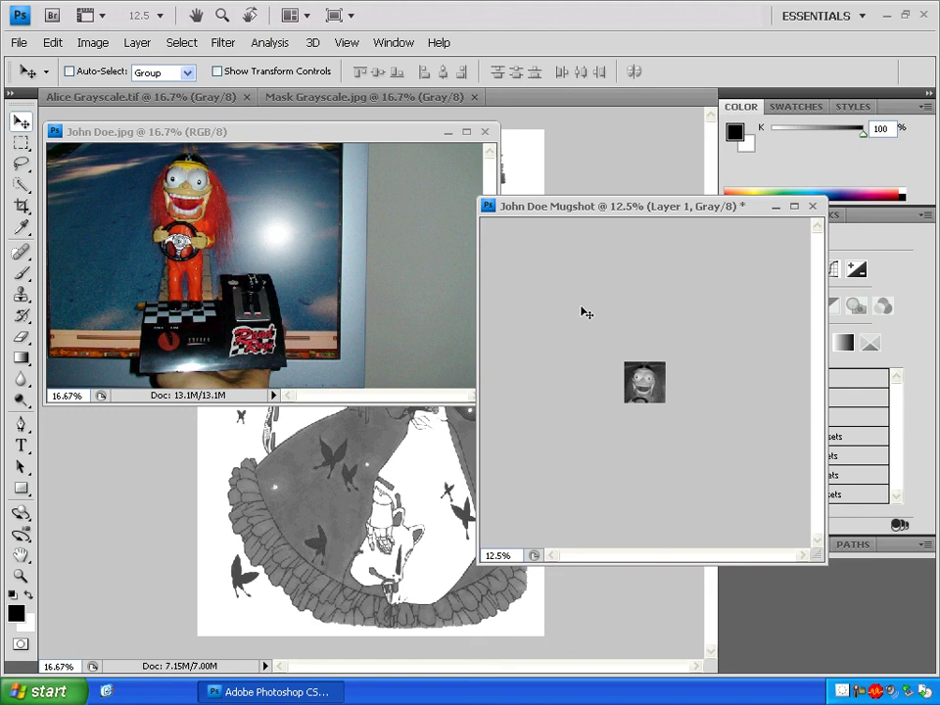
pyautogui.click(24, 582)
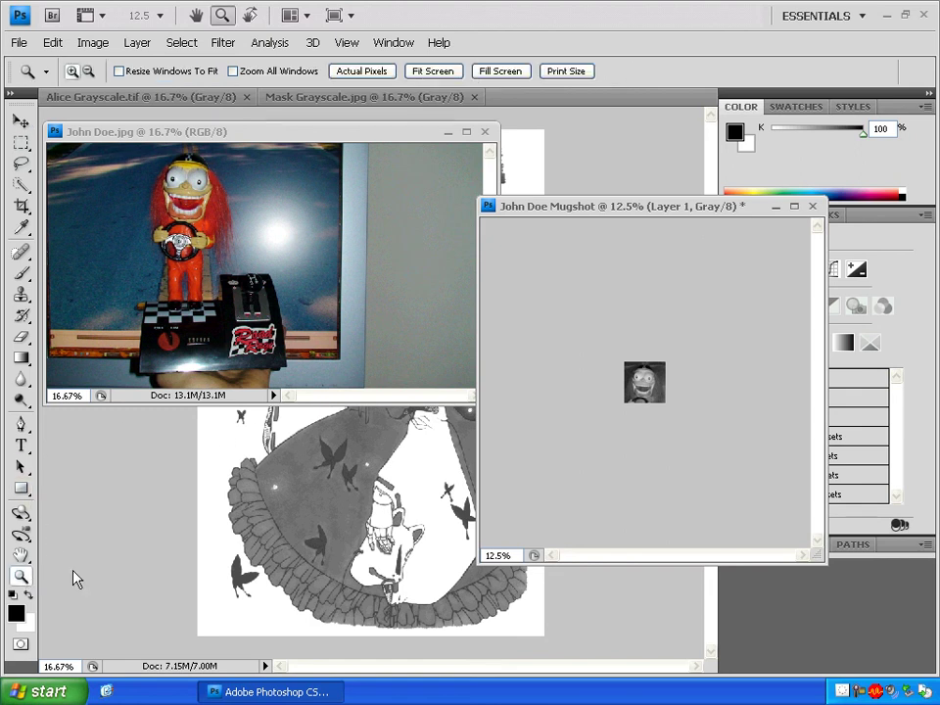
pyautogui.click(645, 386)
pyautogui.click(645, 386)
pyautogui.click(643, 387)
pyautogui.click(642, 388)
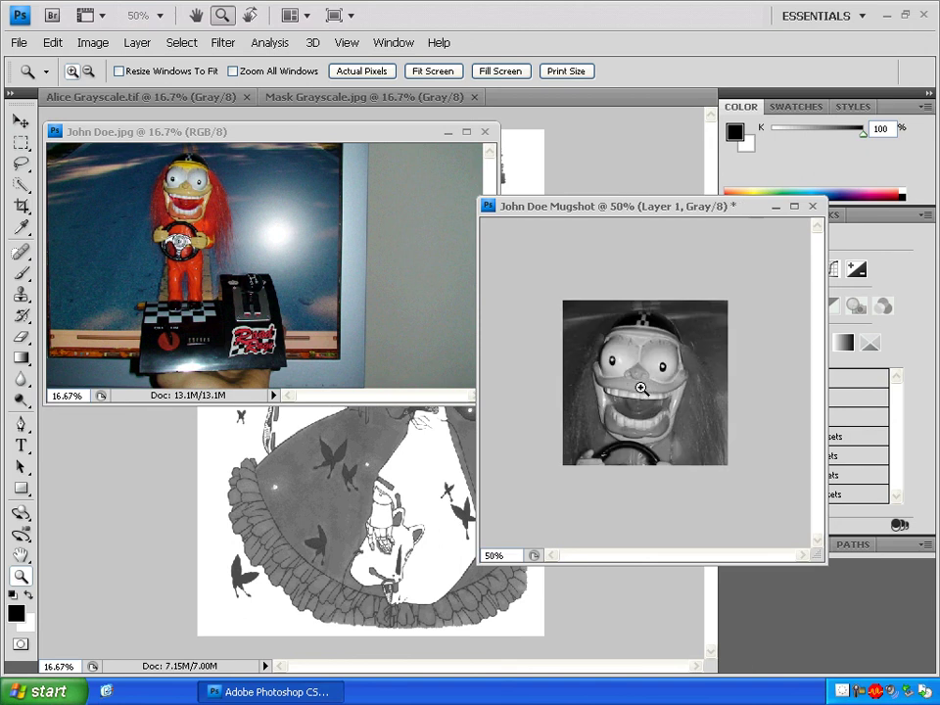
pyautogui.click(641, 389)
pyautogui.click(642, 390)
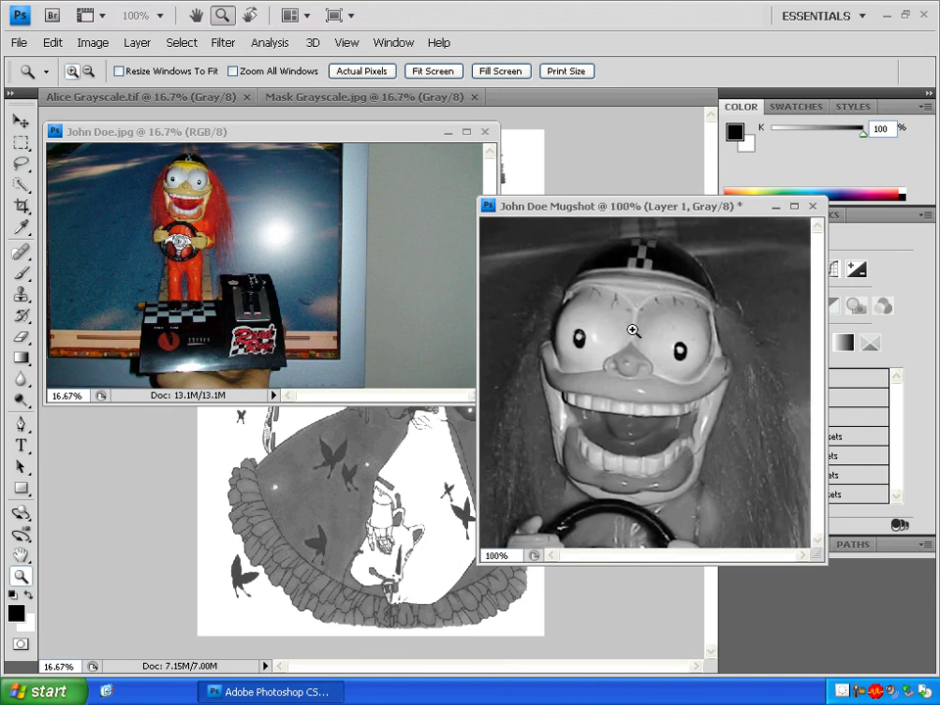
pyautogui.moveTo(625, 215); pyautogui.dragTo(455, 223)
pyautogui.hotkey('ctrl', 's')
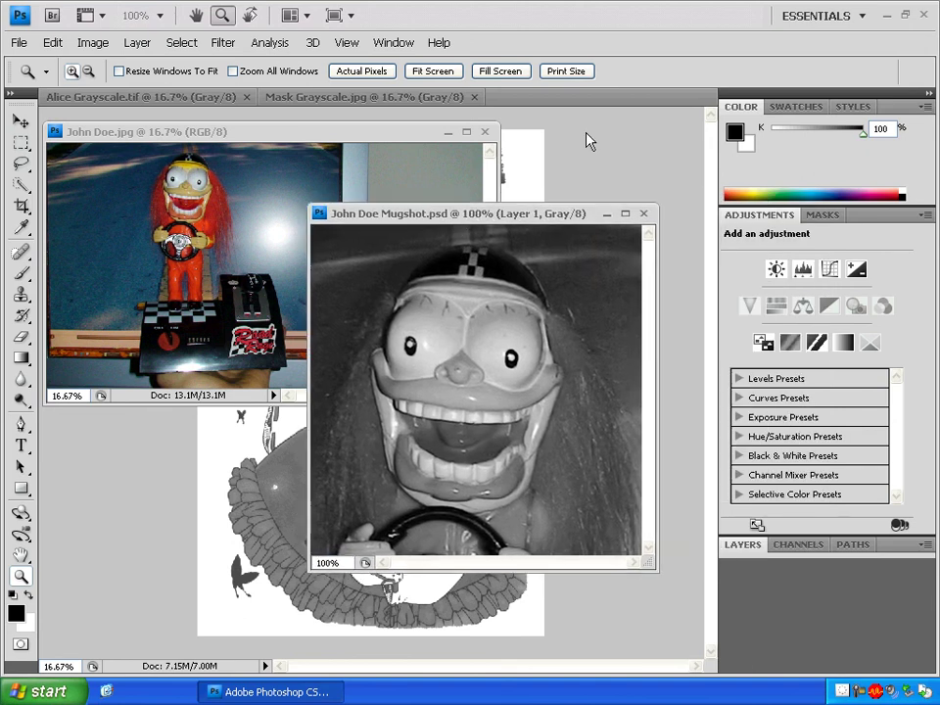
# Open the Levels dialog from Image > Adjustments for the mugshot face
pyautogui.click(93, 43)
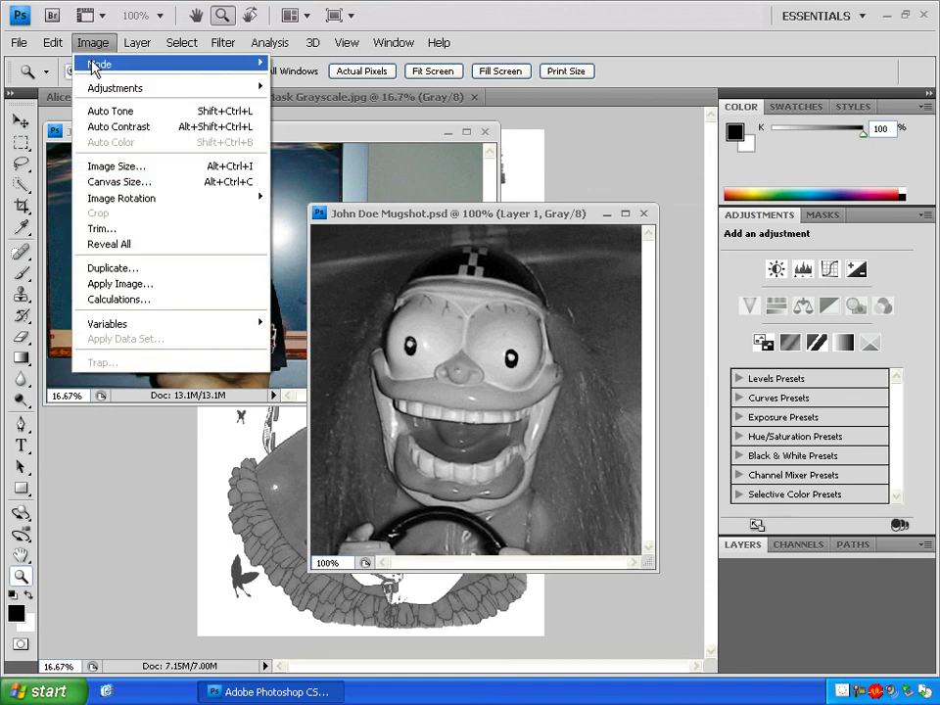
pyautogui.moveTo(95, 65)
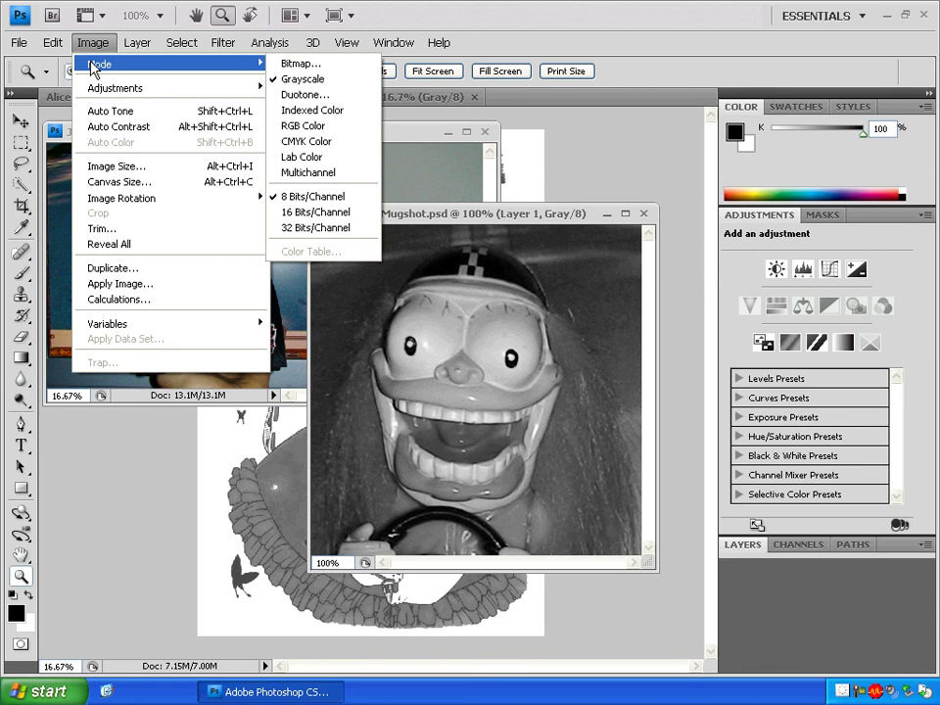
pyautogui.moveTo(236, 86)
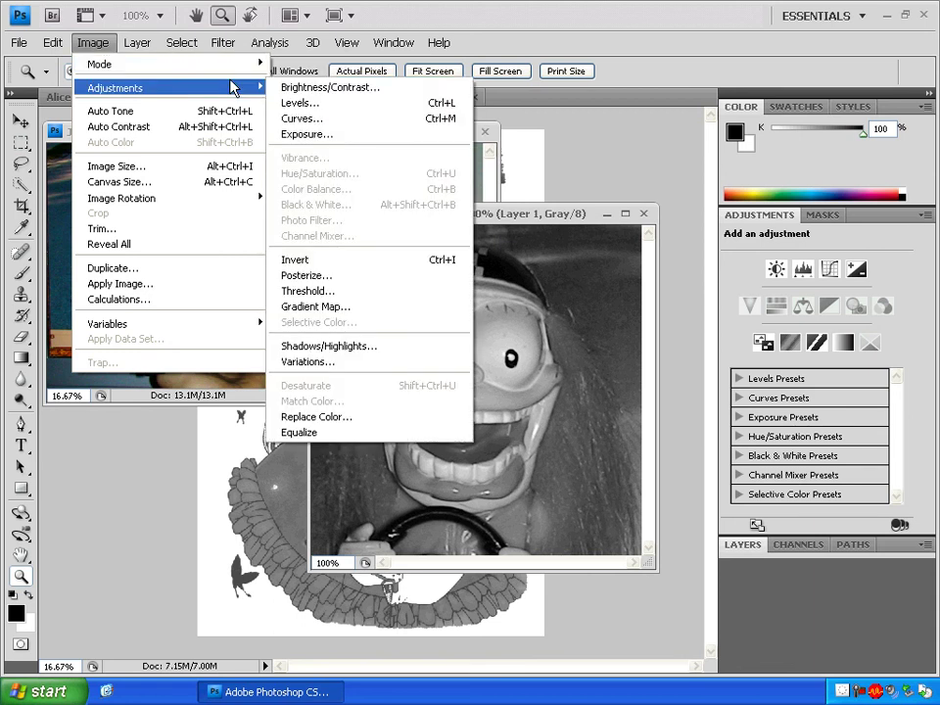
pyautogui.click(326, 104)
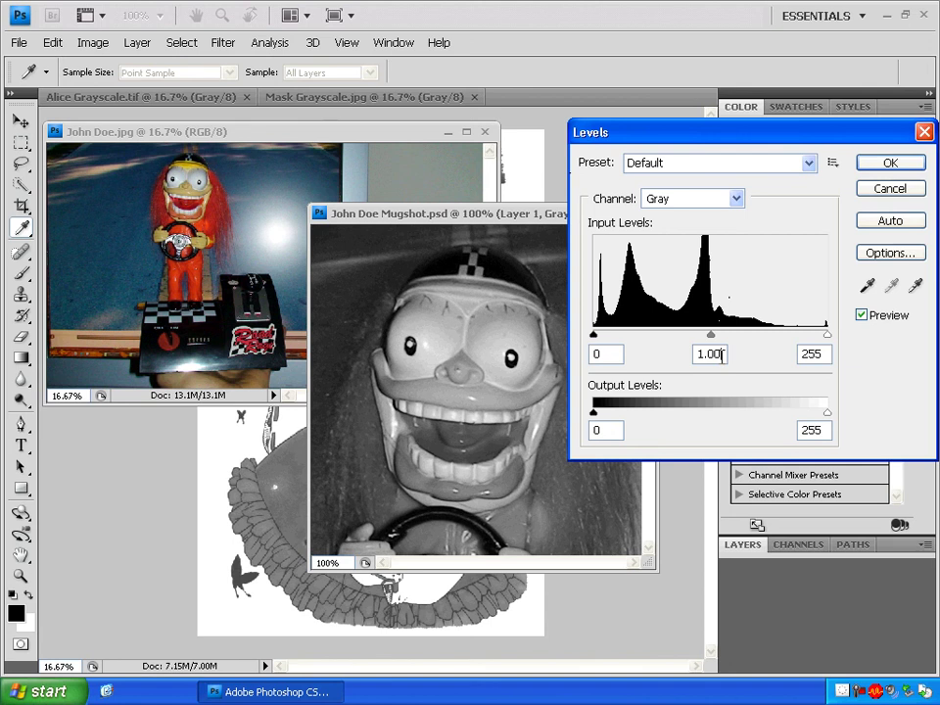
# Enter 1.5 in the middle Input Levels field, after trying several other values
pyautogui.click(722, 355)
pyautogui.press('BackSpace')
pyautogui.press('BackSpace')
pyautogui.write('5')
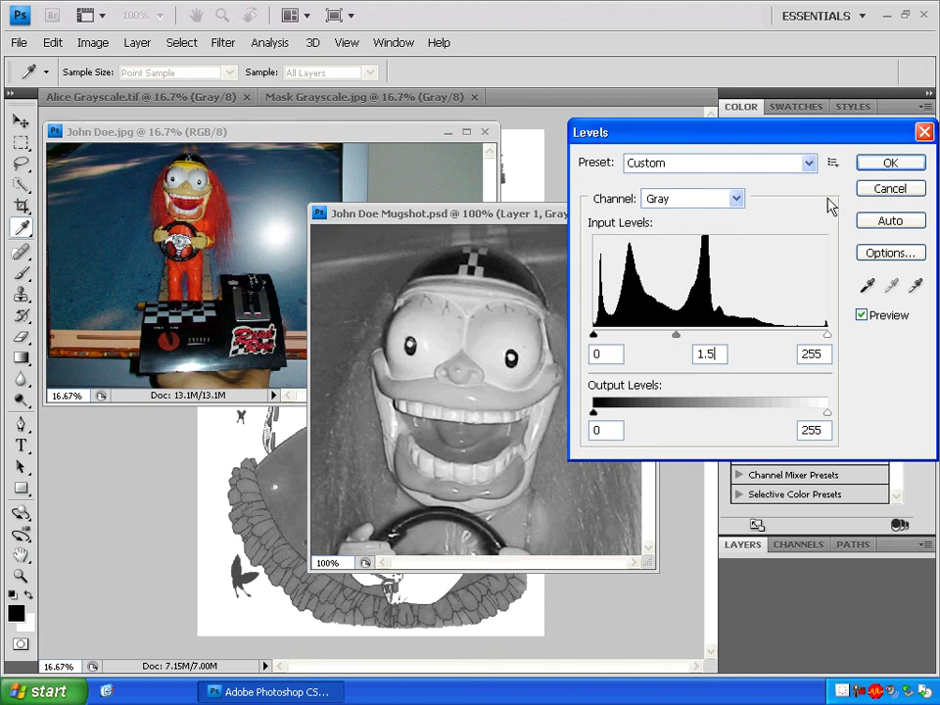
pyautogui.press('BackSpace')
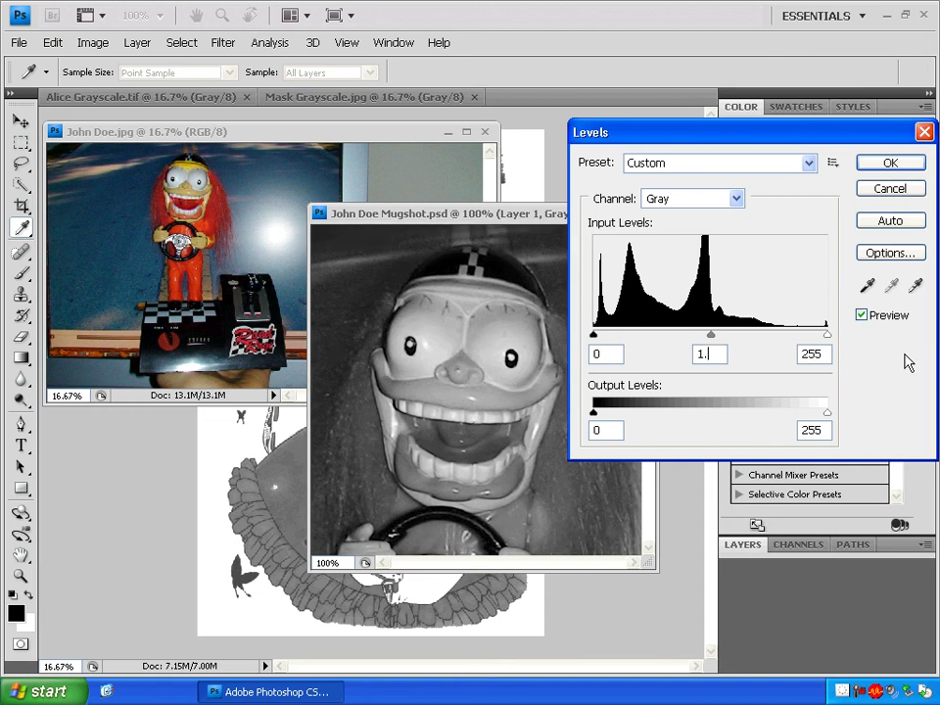
pyautogui.write('4')
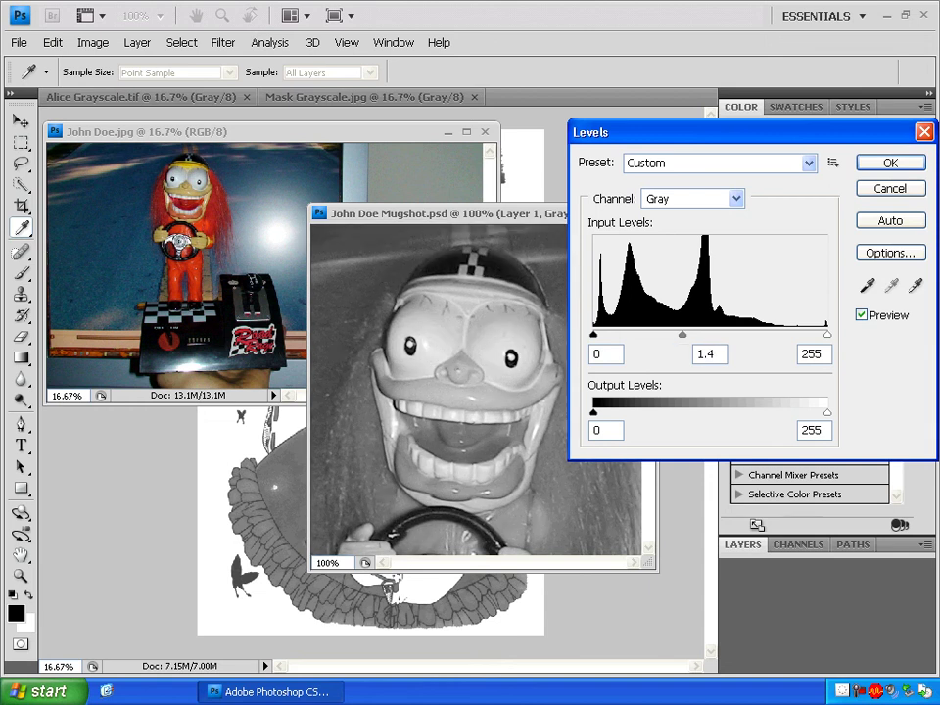
pyautogui.press('BackSpace')
pyautogui.write('3')
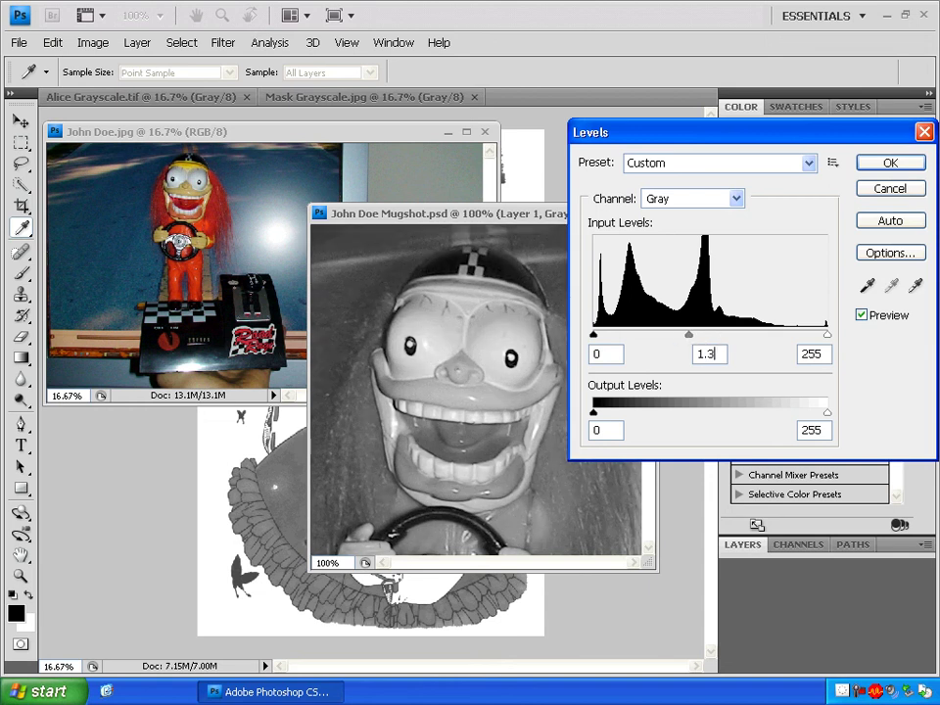
pyautogui.press('BackSpace')
pyautogui.write('2')
pyautogui.press('BackSpace')
pyautogui.write('1')
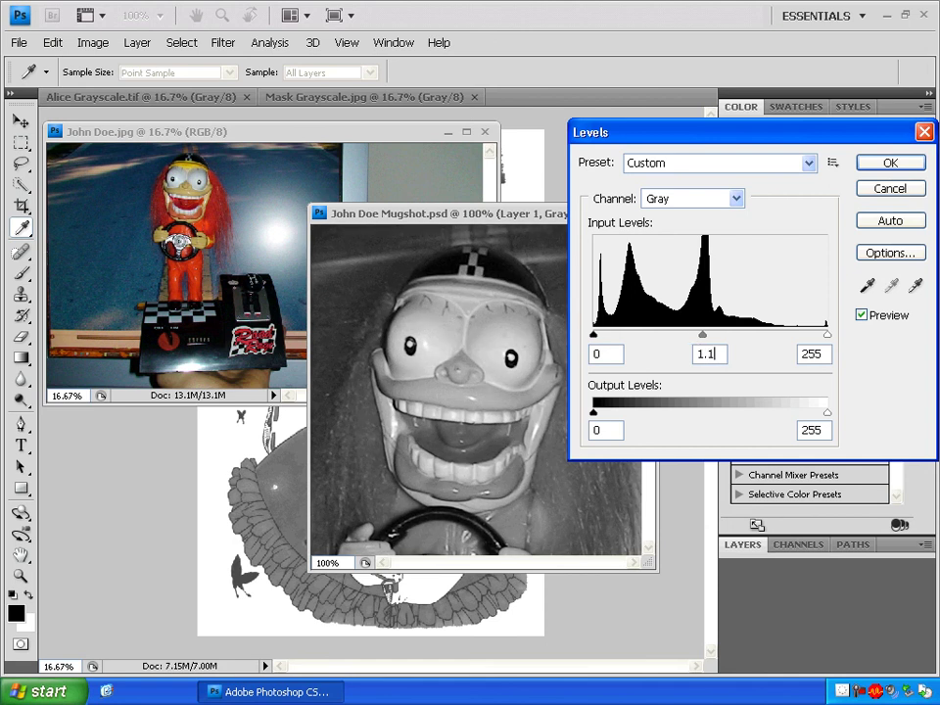
pyautogui.press('BackSpace')
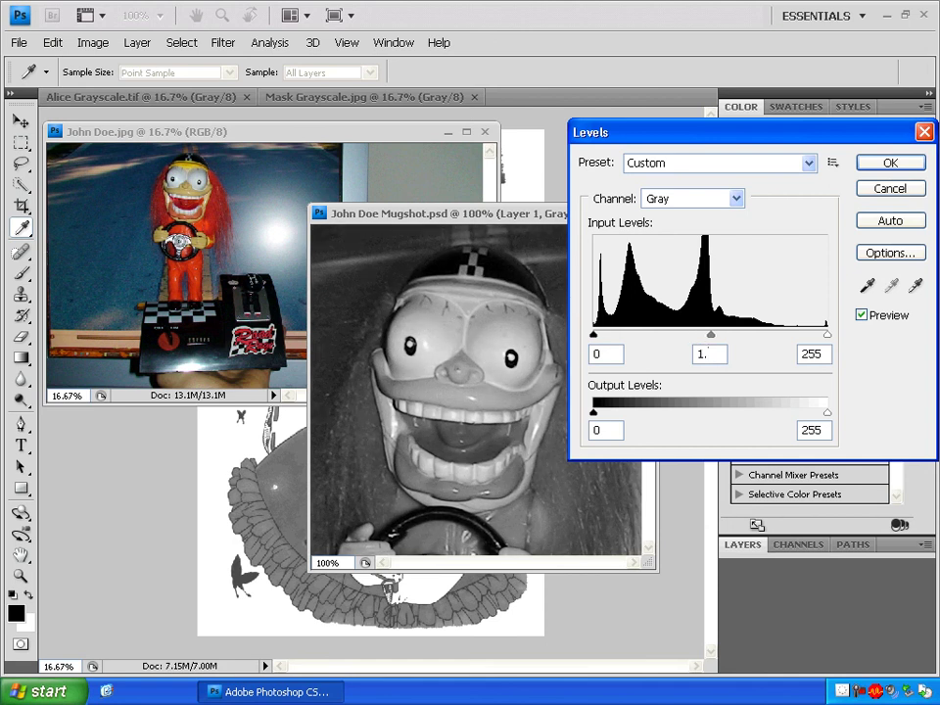
pyautogui.write('5')
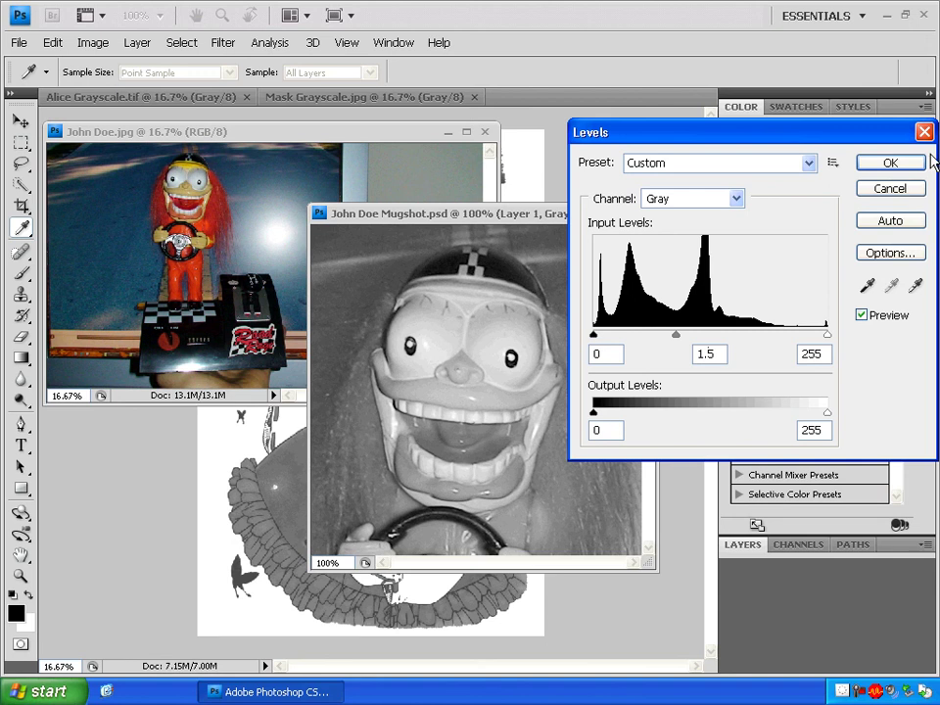
# Apply the 1.5 Levels and Save As over John Doe Mugshot.psd with default format options
pyautogui.click(891, 164)
pyautogui.press('z')
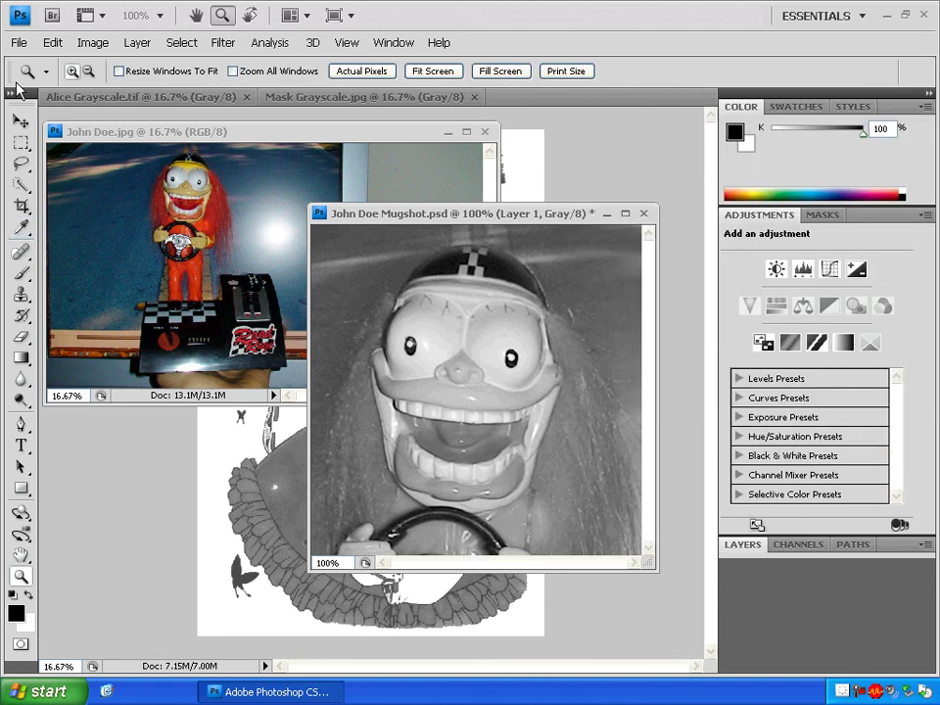
pyautogui.click(19, 42)
pyautogui.click(30, 267)
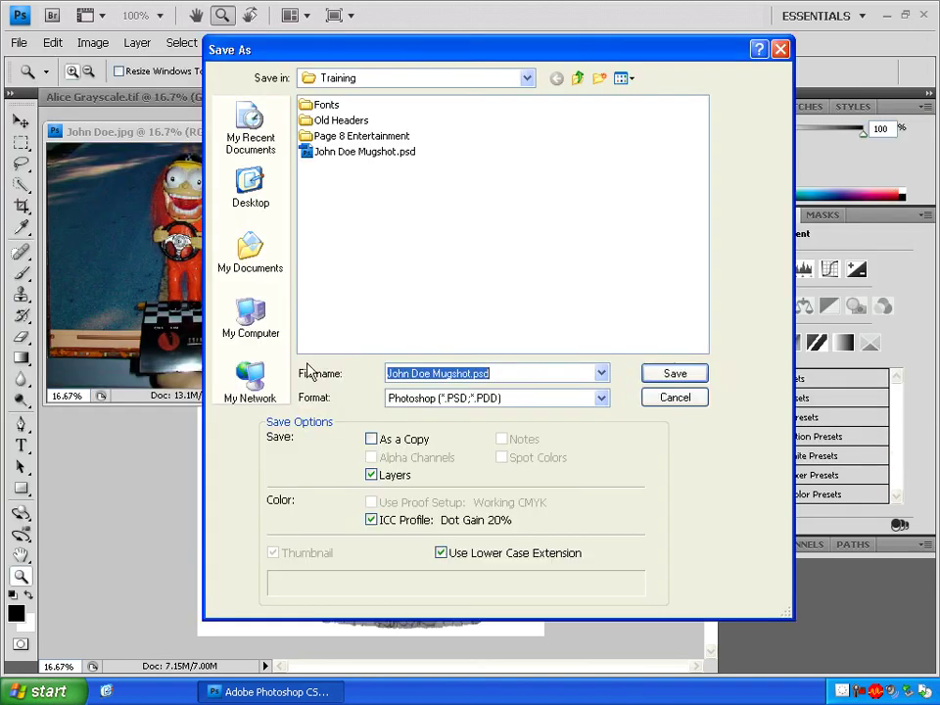
pyautogui.click(673, 375)
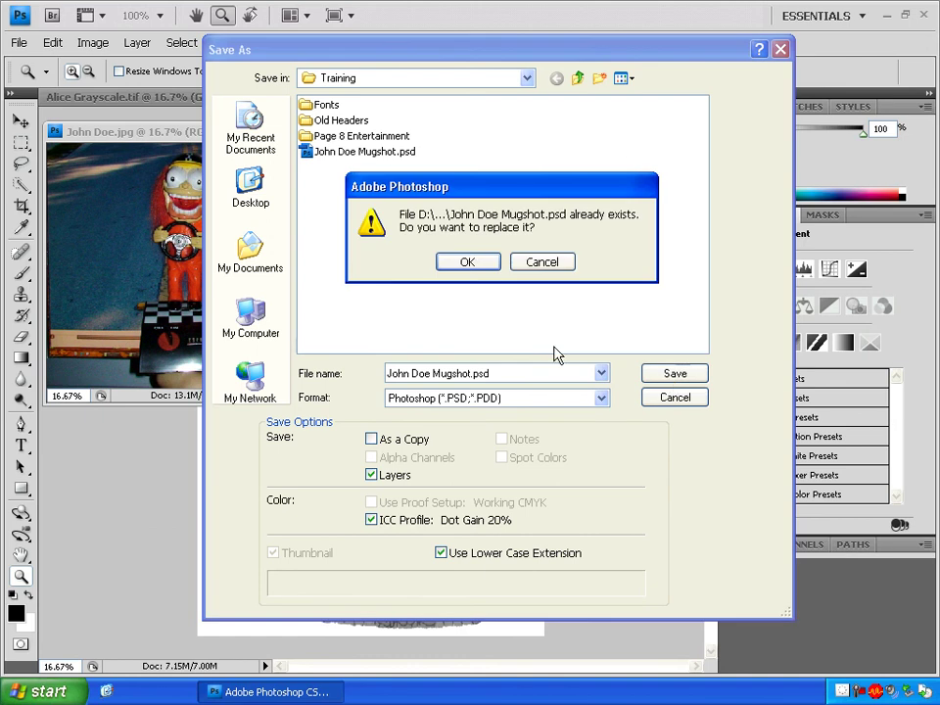
pyautogui.click(468, 261)
pyautogui.click(674, 221)
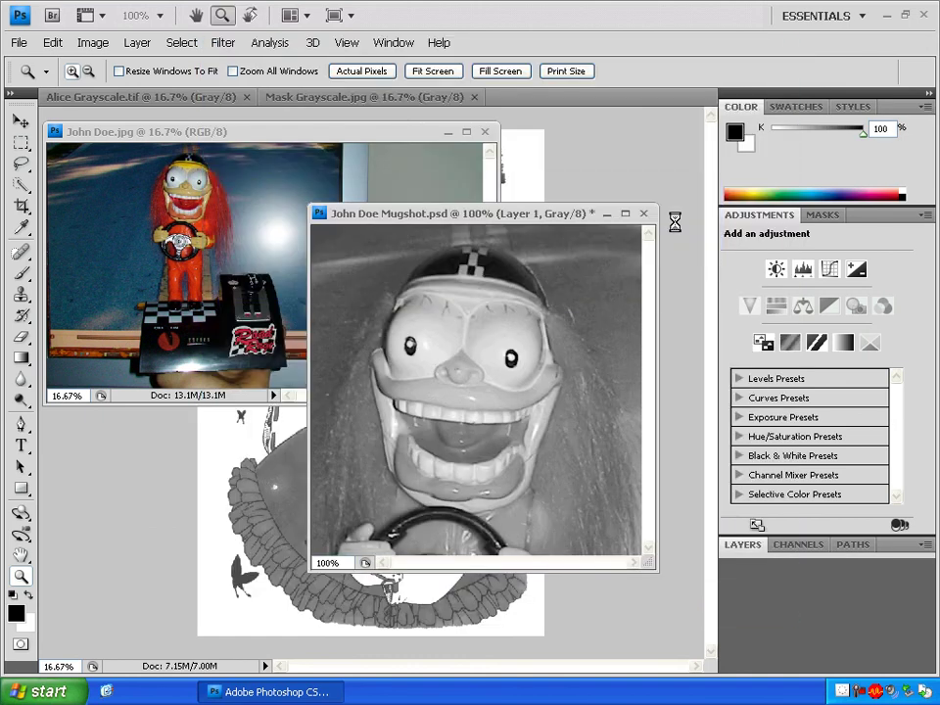